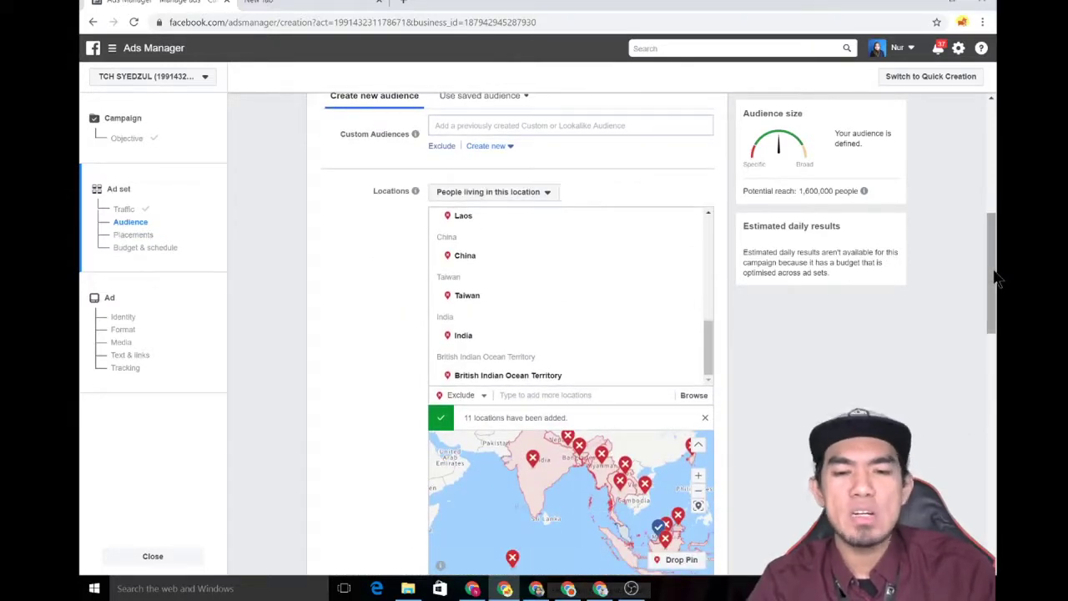
- Review the audience: 11 locations, ages 30–40, all genders, and Malay and English (All) languages
{"action": "left_click_drag", "start_coordinate": [997, 279], "coordinate": [1002, 422]}
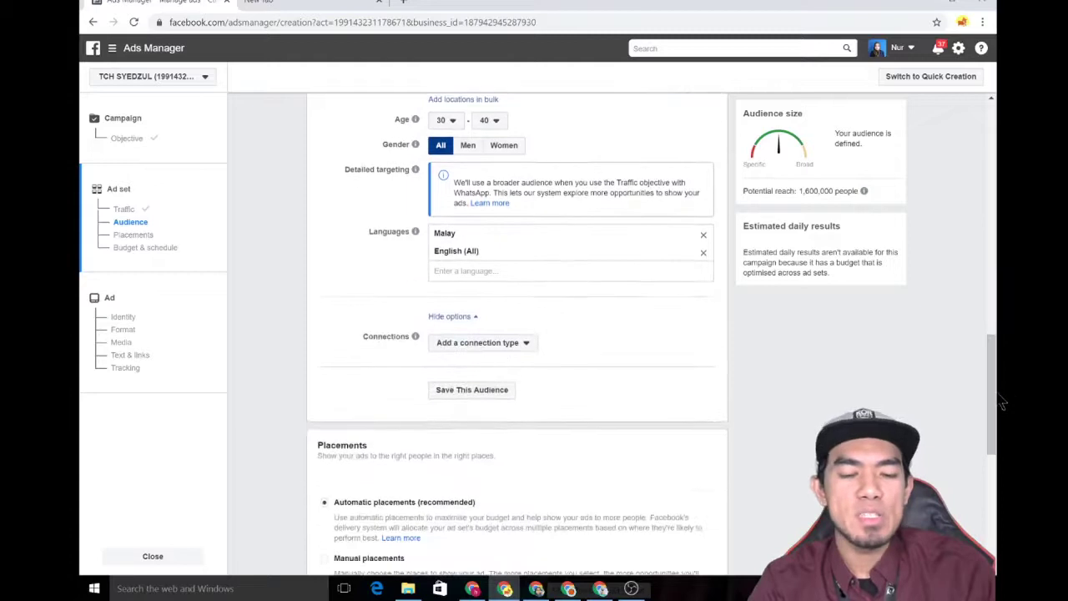
- Save the Malaysia, ages 30–40, Malay/English targeting as a saved audience under its default name
{"action": "left_click", "coordinate": [476, 392]}
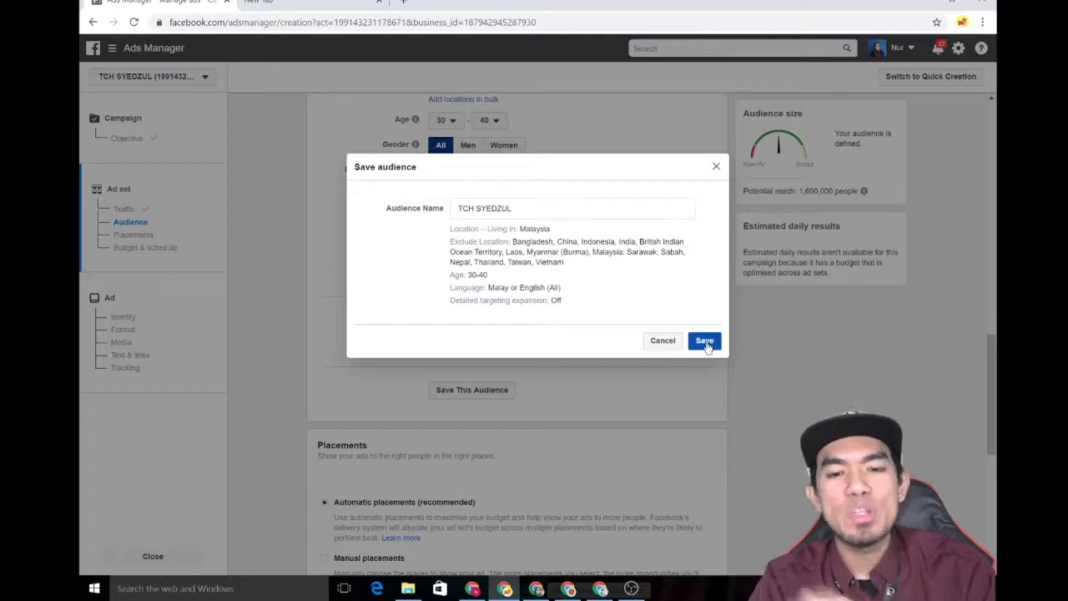
{"action": "left_click", "coordinate": [705, 342]}
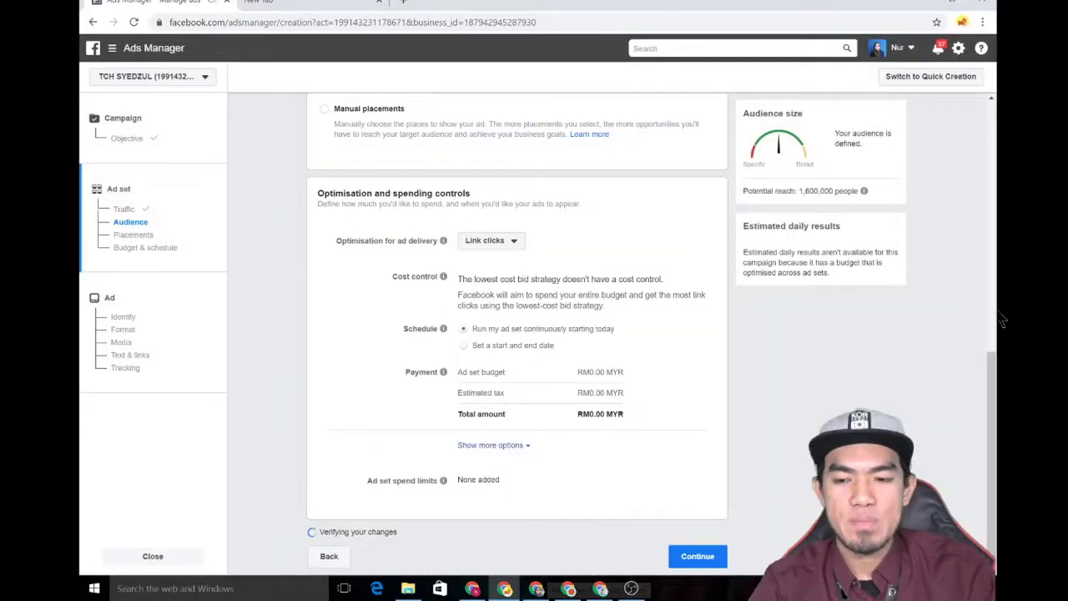
- Review the ad set settings and the saved audience, then continue to the ad setup
{"action": "scroll", "coordinate": [1002, 319], "scroll_direction": "up", "scroll_amount": 5}
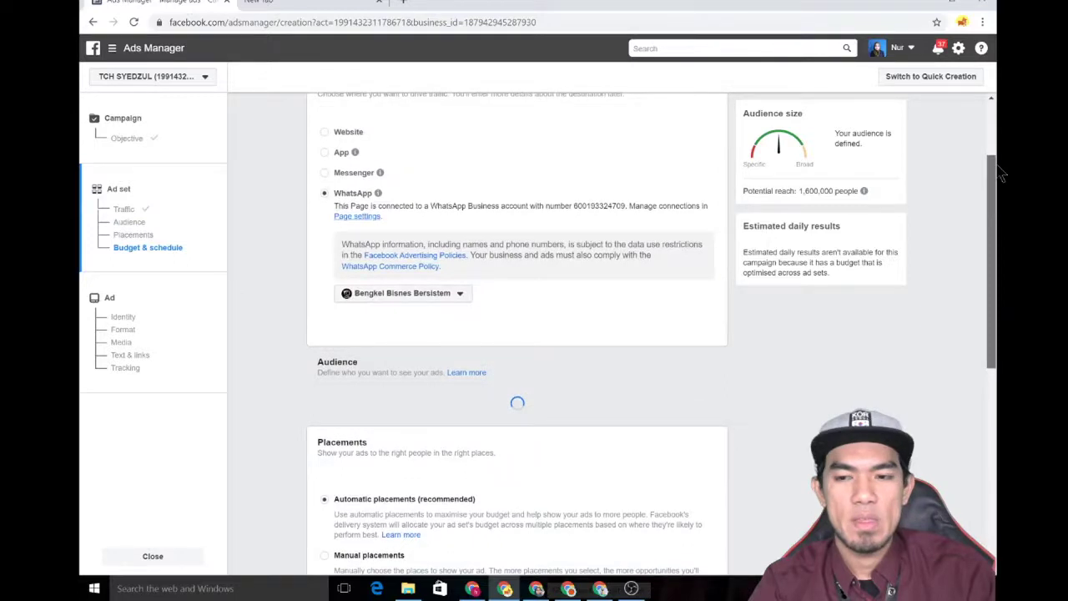
{"action": "scroll", "coordinate": [1001, 236], "scroll_direction": "down", "scroll_amount": 1}
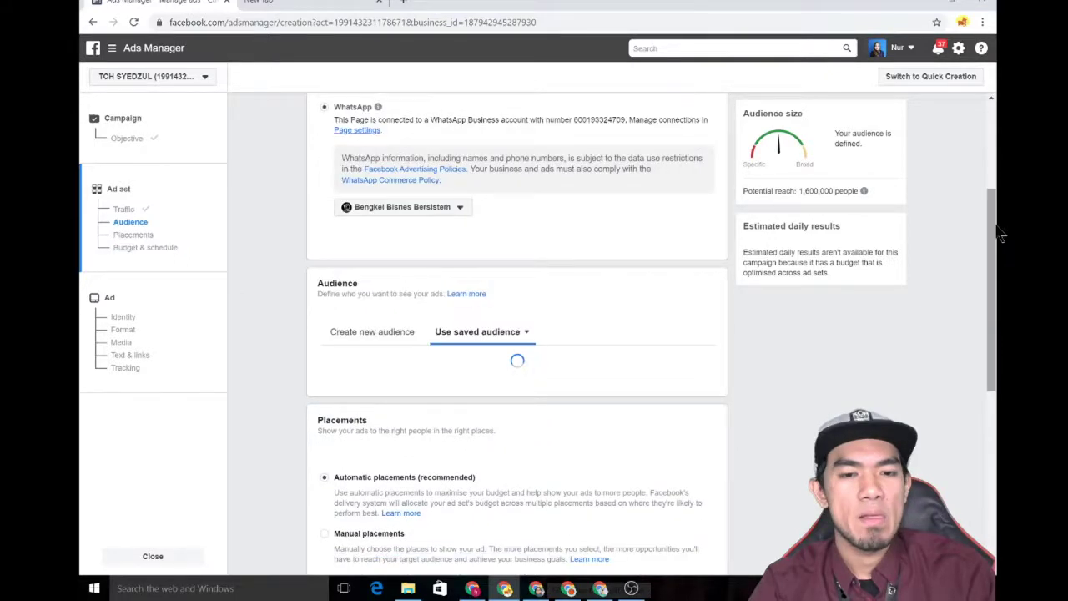
{"action": "scroll", "coordinate": [1001, 236], "scroll_direction": "down", "scroll_amount": 2}
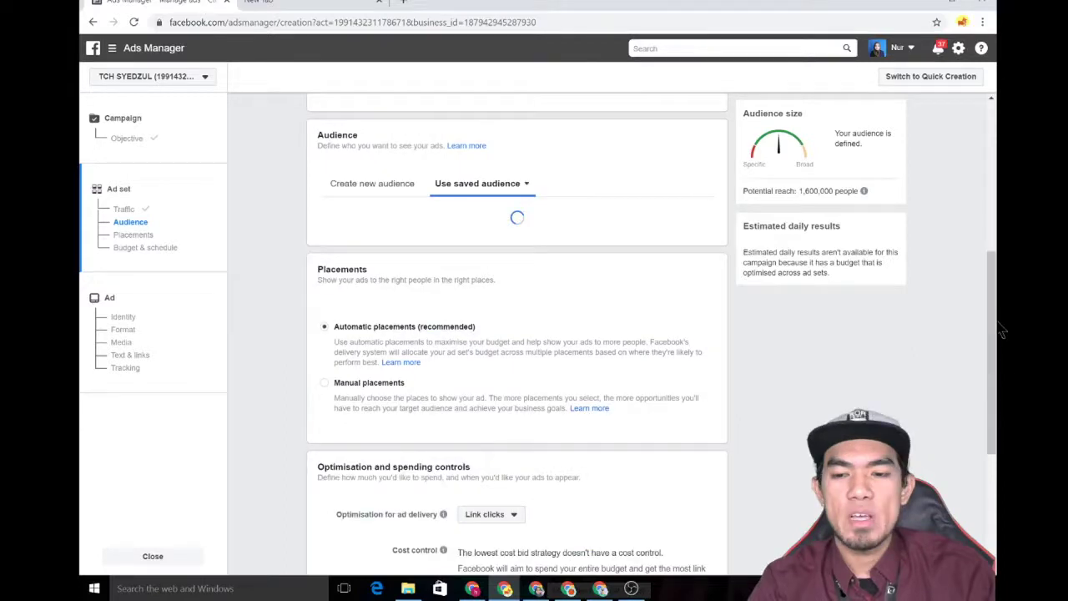
{"action": "scroll", "coordinate": [1001, 332], "scroll_direction": "down", "scroll_amount": 2}
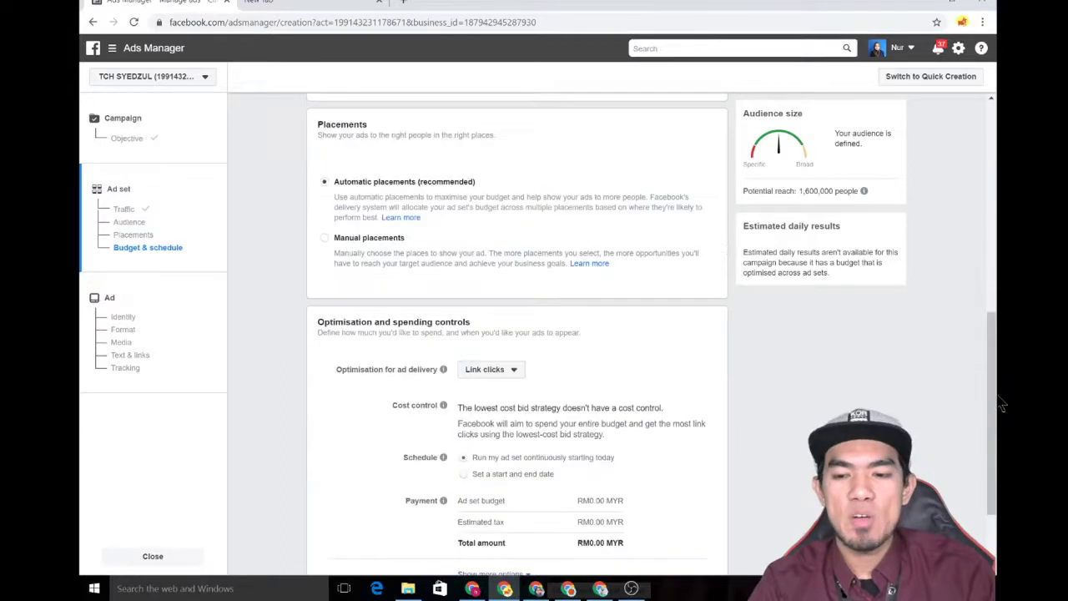
{"action": "scroll", "coordinate": [1001, 405], "scroll_direction": "down", "scroll_amount": 2}
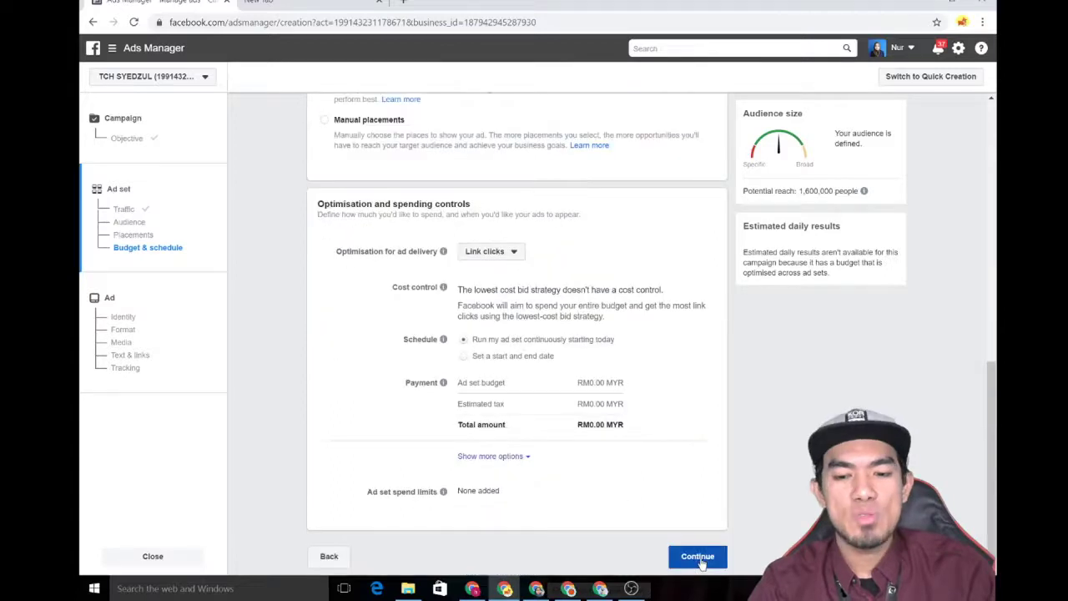
{"action": "left_click", "coordinate": [698, 557]}
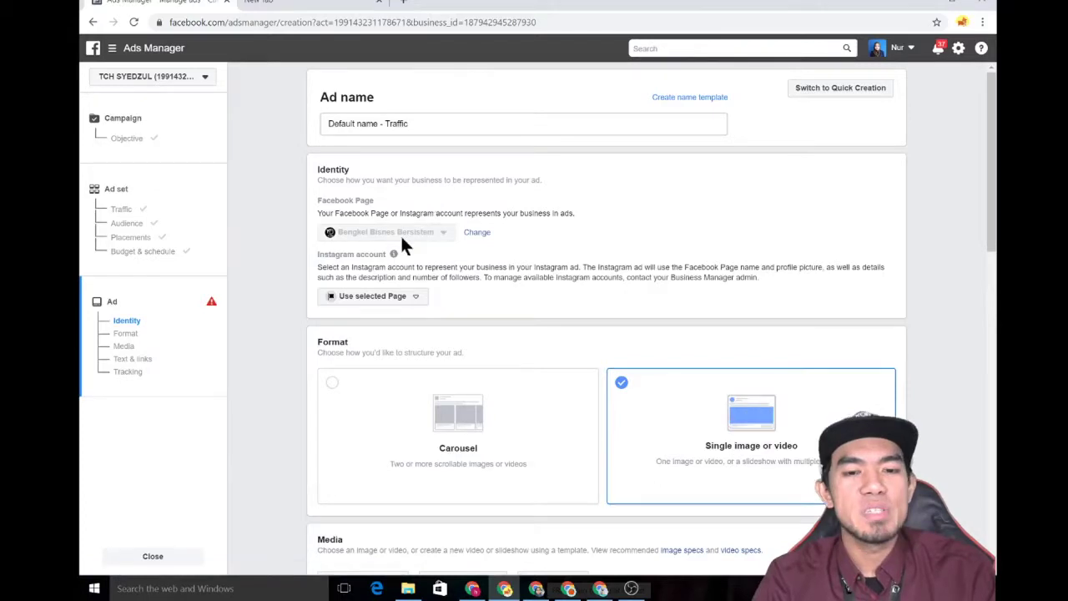
{"action": "left_click", "coordinate": [407, 301]}
{"action": "left_click", "coordinate": [406, 299]}
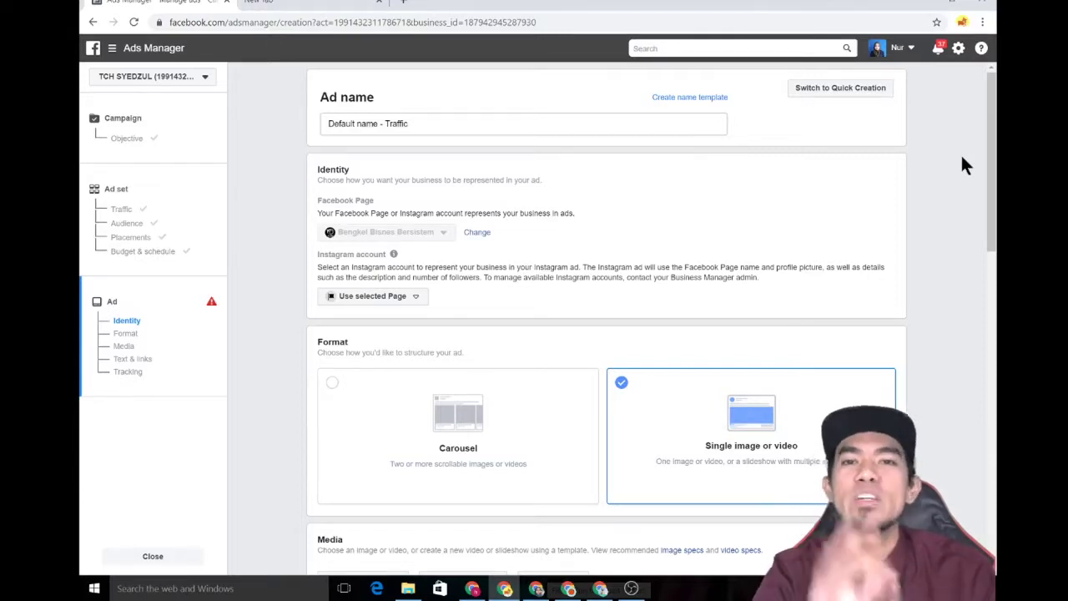
{"action": "left_click_drag", "start_coordinate": [1001, 199], "coordinate": [993, 281]}
{"action": "left_click", "coordinate": [958, 305]}
- Start uploading a new image from the computer via Add media > Add image > Upload
{"action": "left_click", "coordinate": [950, 280]}
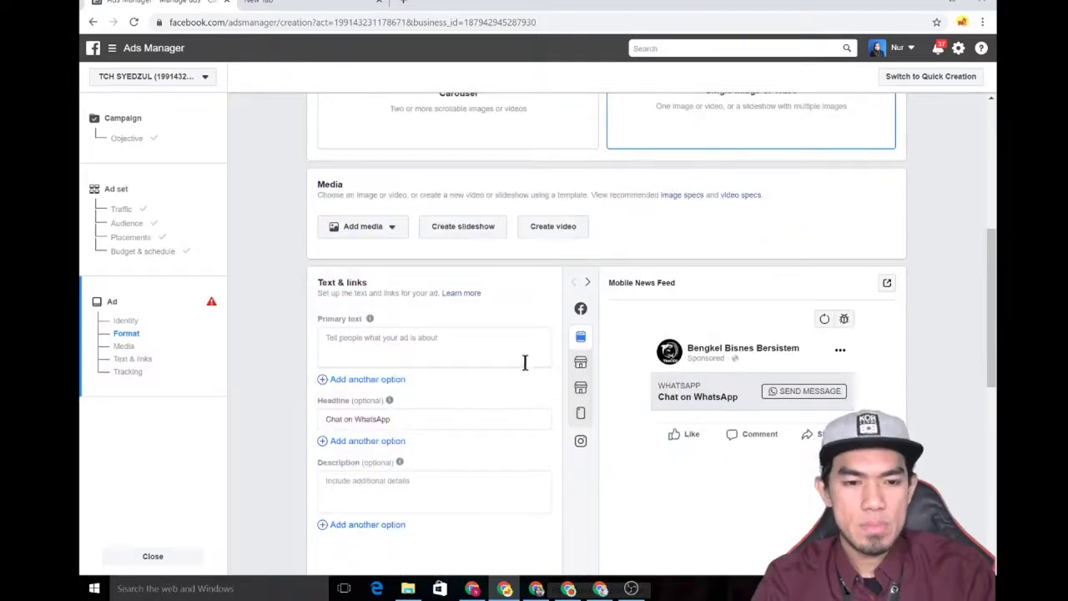
{"action": "left_click", "coordinate": [442, 330]}
{"action": "left_click", "coordinate": [380, 232]}
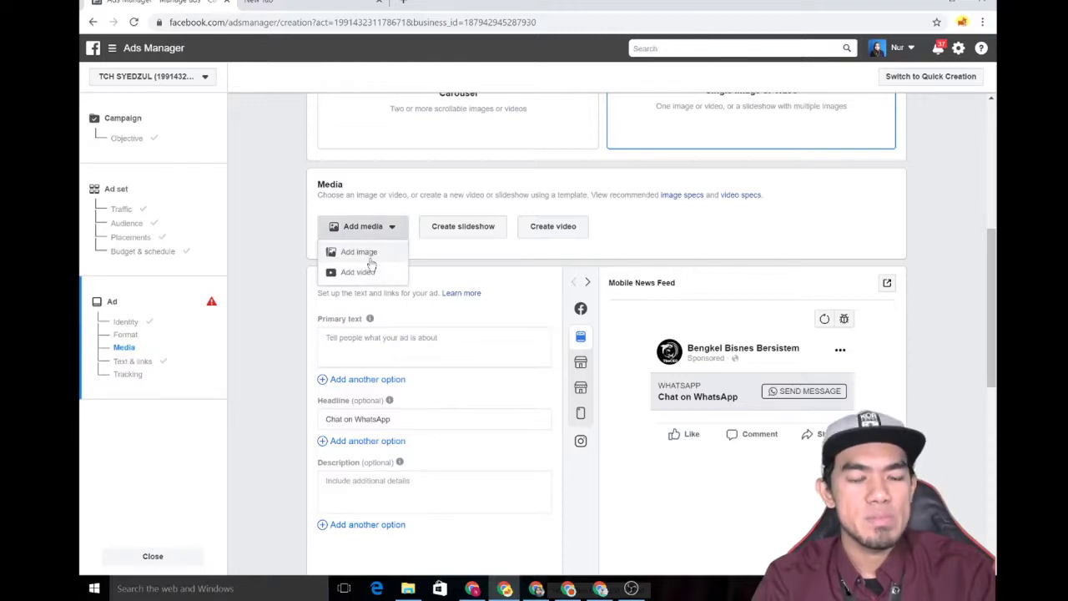
{"action": "left_click", "coordinate": [371, 262]}
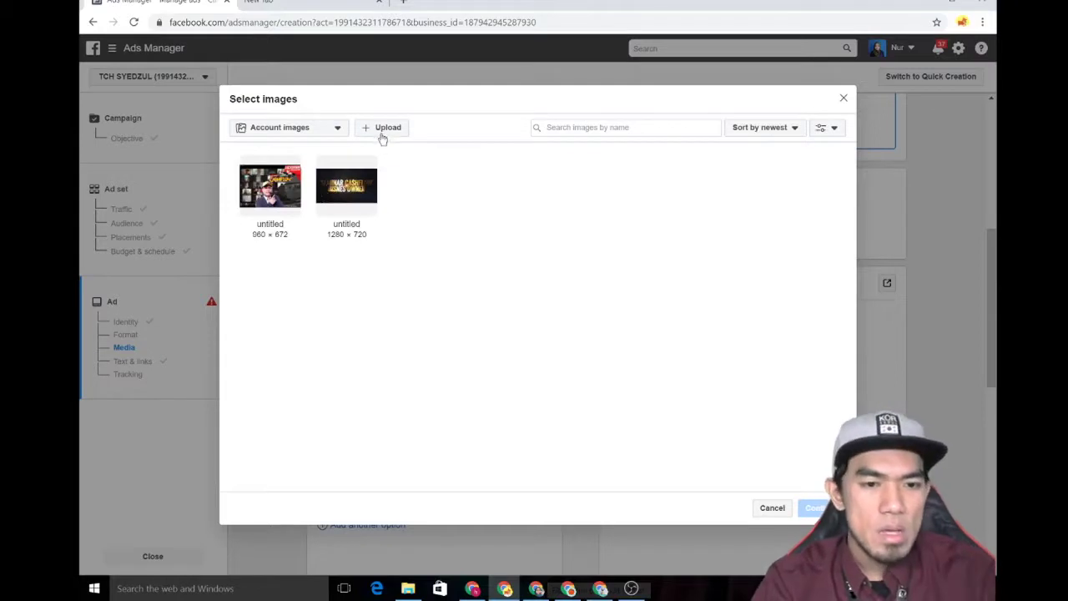
{"action": "left_click", "coordinate": [381, 135]}
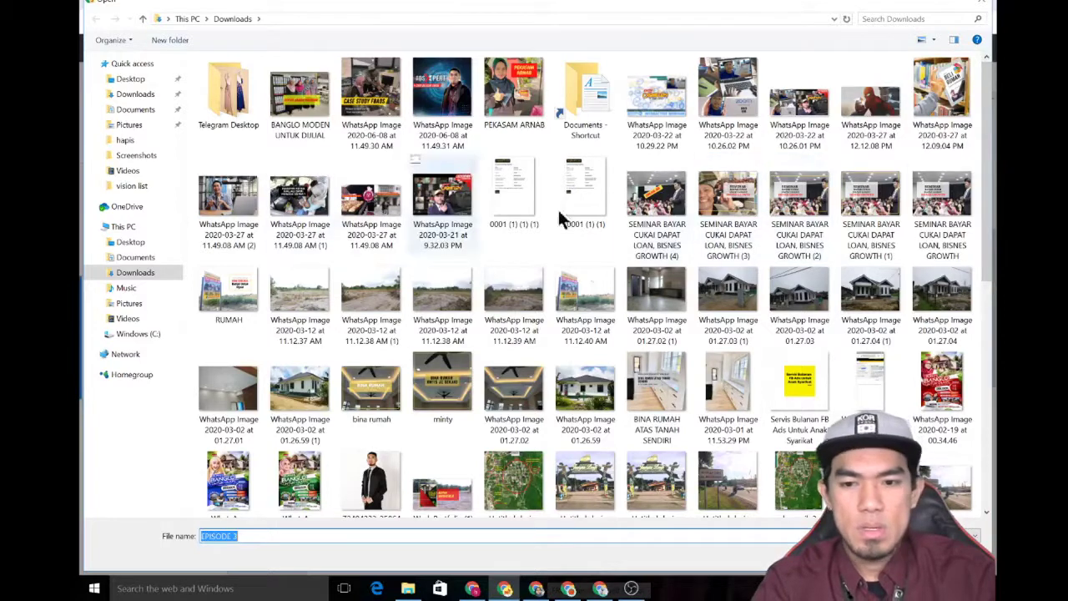
- Choose the 'SEMINAR BAYAR CUKAI DAPAT LOAN, BISNES GROWTH' image in Downloads for upload
{"action": "left_click", "coordinate": [795, 240]}
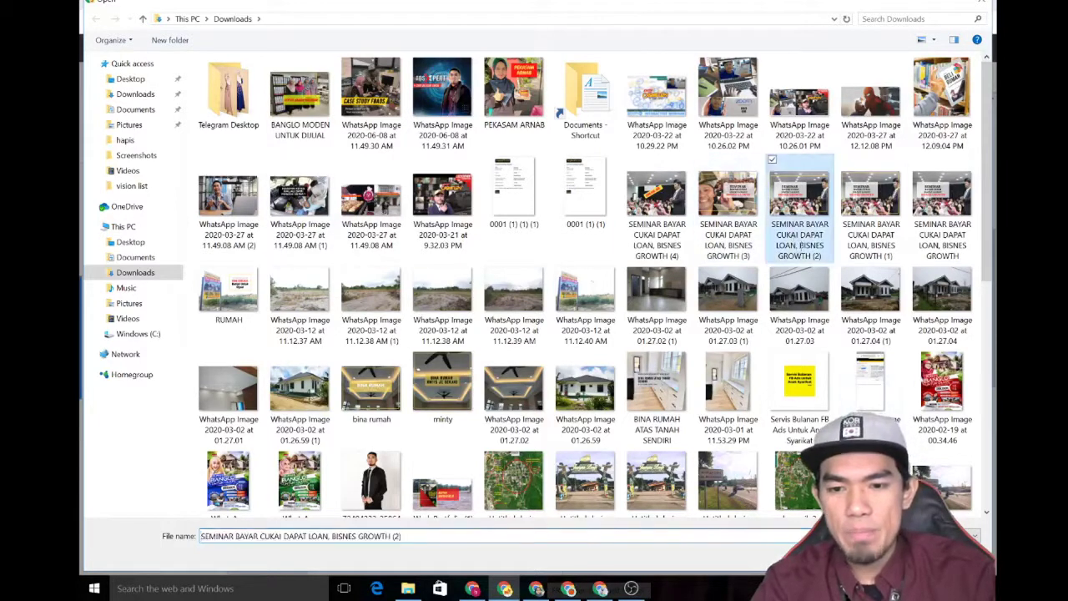
{"action": "left_click", "coordinate": [745, 241]}
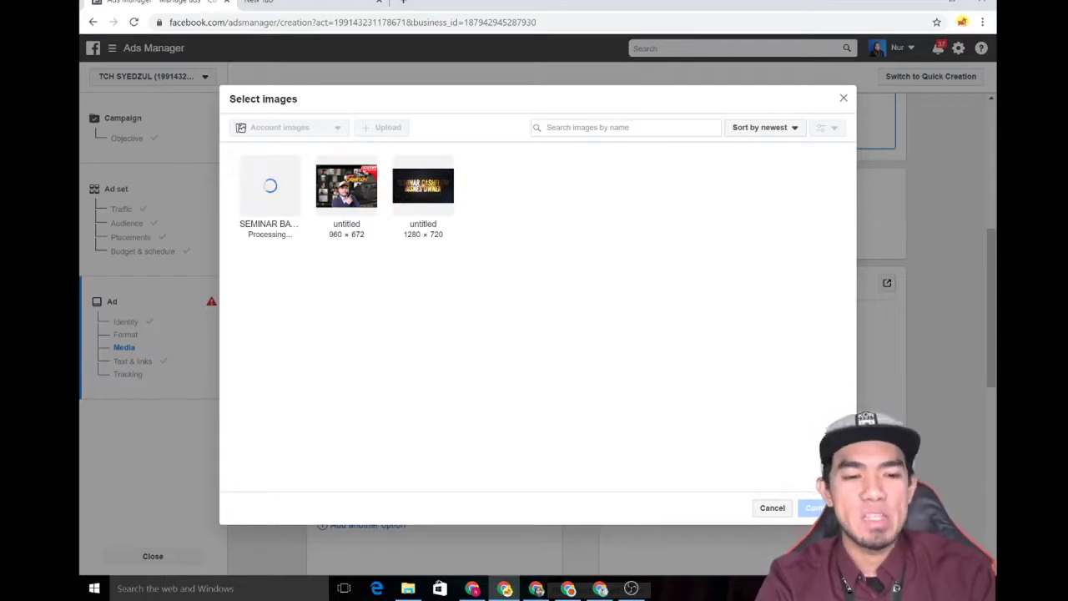
- Use the 960×672 untitled image, auto-crop it to a 672×672 square, and remove the failed upload
{"action": "left_click", "coordinate": [359, 197]}
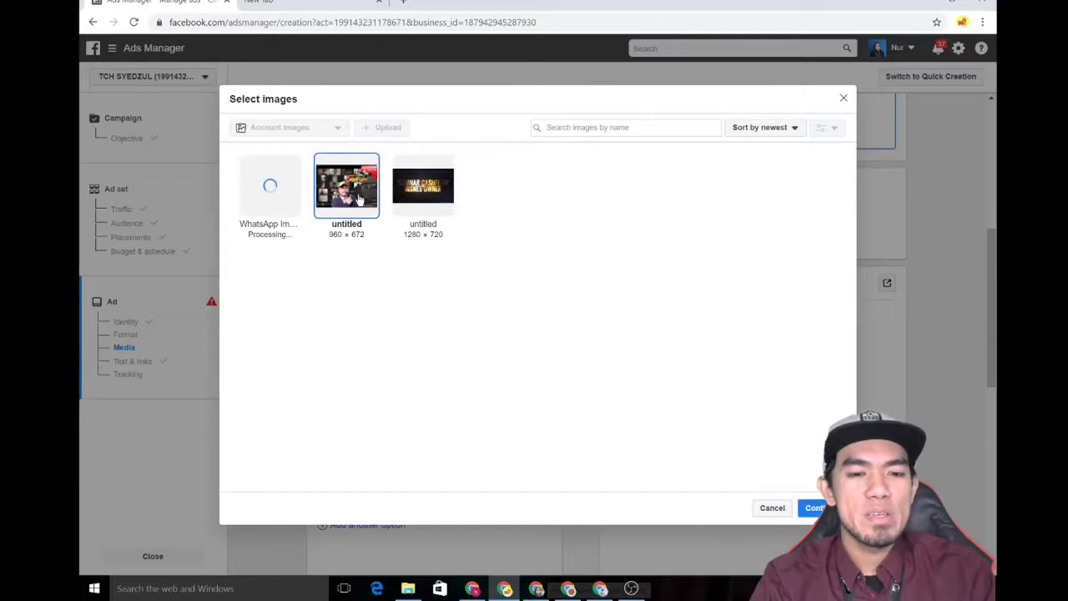
{"action": "left_click", "coordinate": [813, 508]}
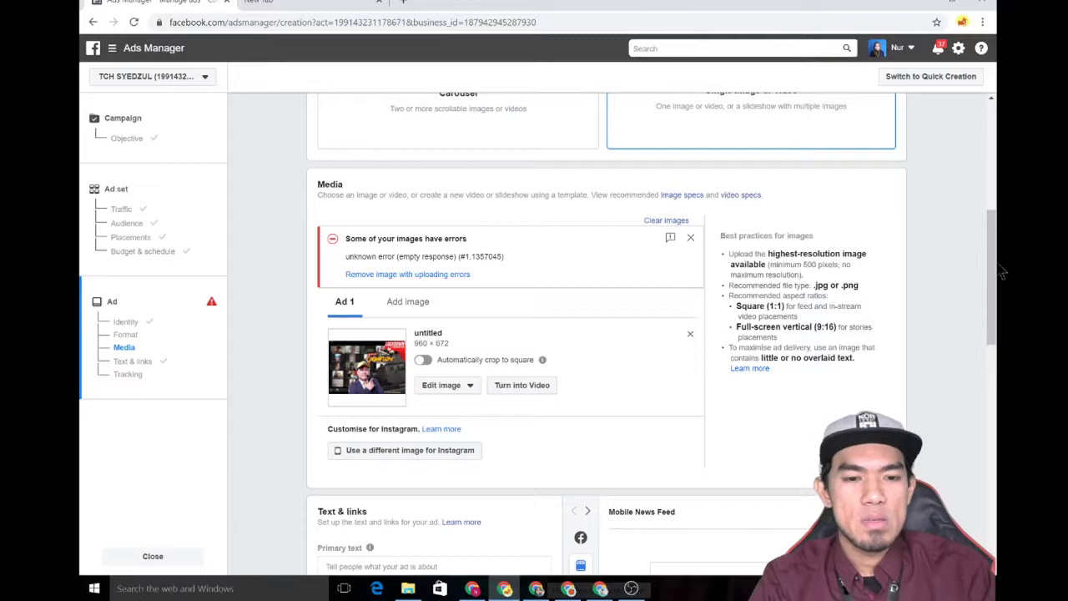
{"action": "left_click_drag", "start_coordinate": [1001, 271], "coordinate": [573, 271]}
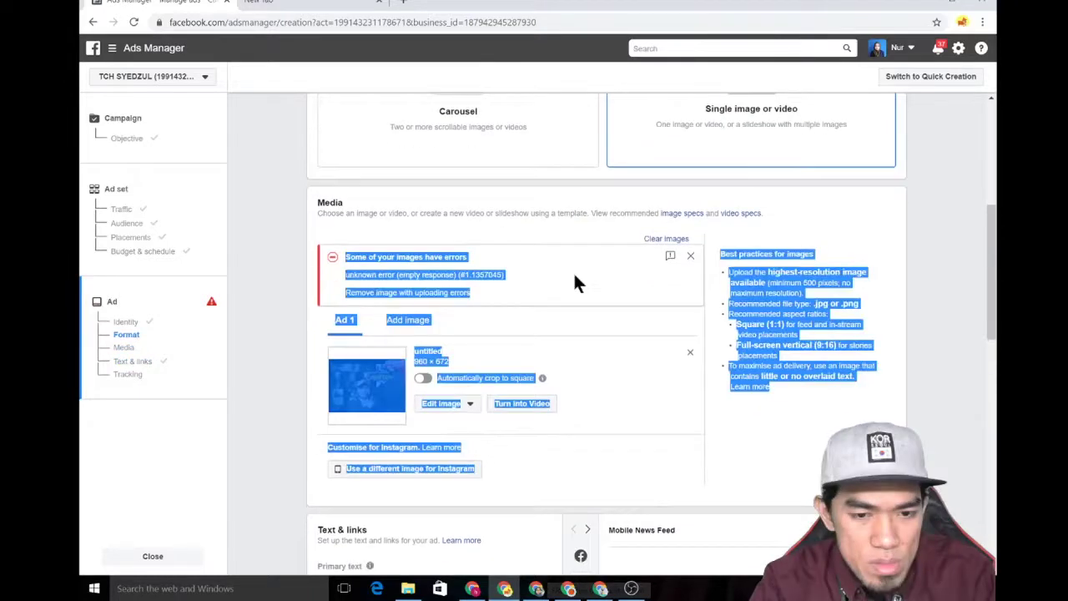
{"action": "left_click", "coordinate": [573, 271]}
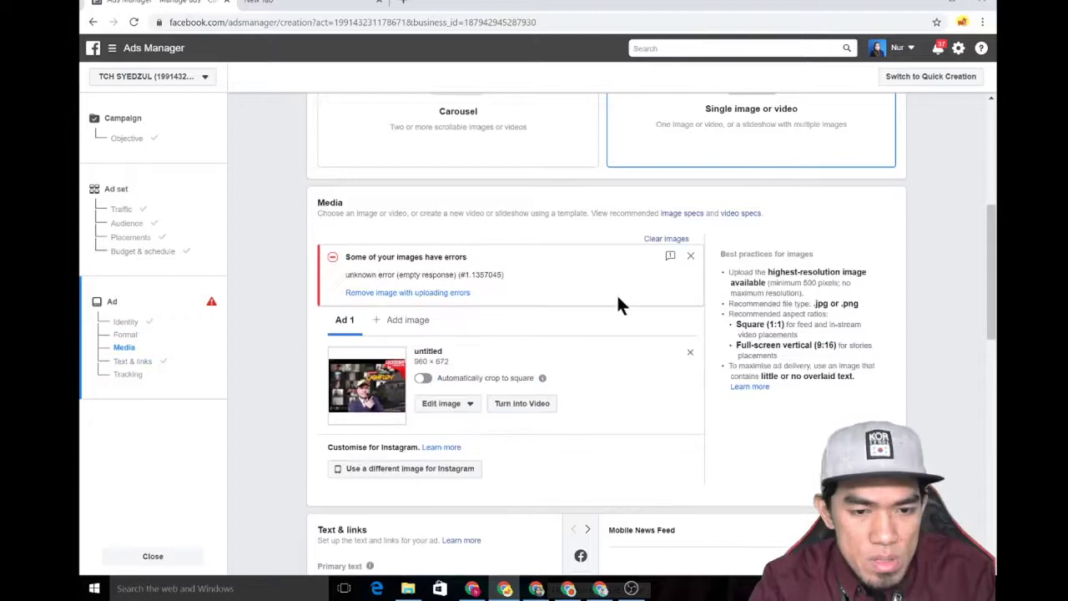
{"action": "left_click", "coordinate": [419, 295]}
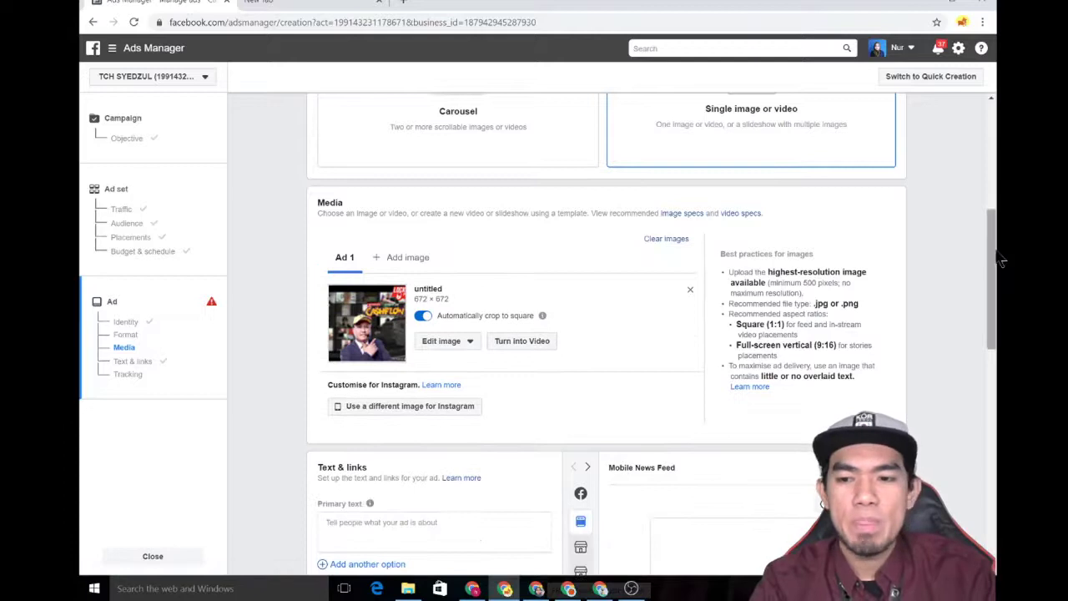
{"action": "left_click_drag", "start_coordinate": [999, 258], "coordinate": [1001, 316]}
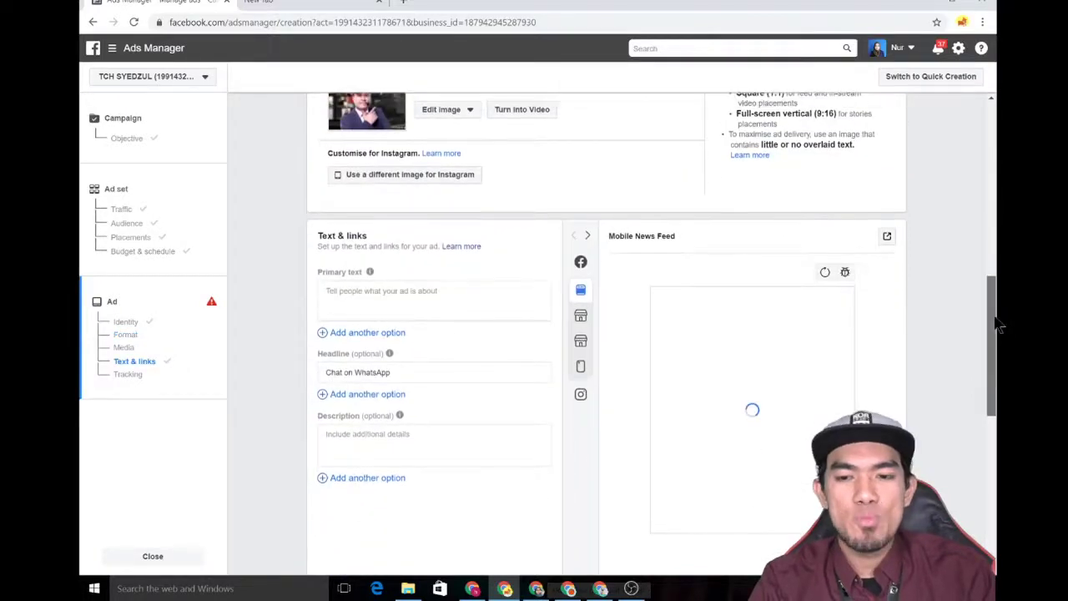
- Go to the Text & links section and place the cursor in the empty Primary text field
{"action": "scroll", "coordinate": [1000, 288], "scroll_direction": "up", "scroll_amount": 2}
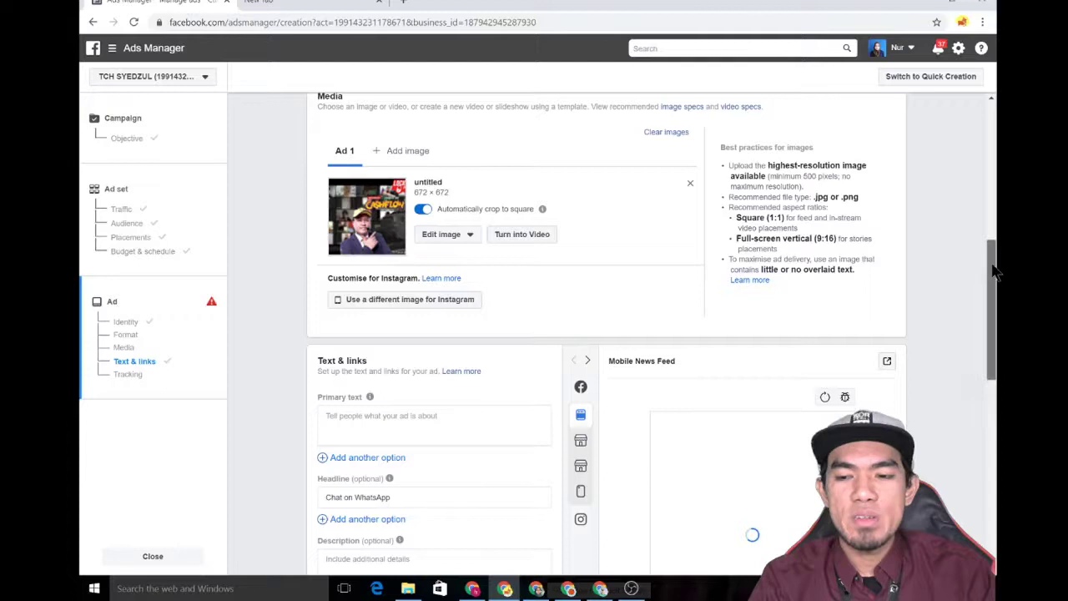
{"action": "scroll", "coordinate": [840, 286], "scroll_direction": "down", "scroll_amount": 2}
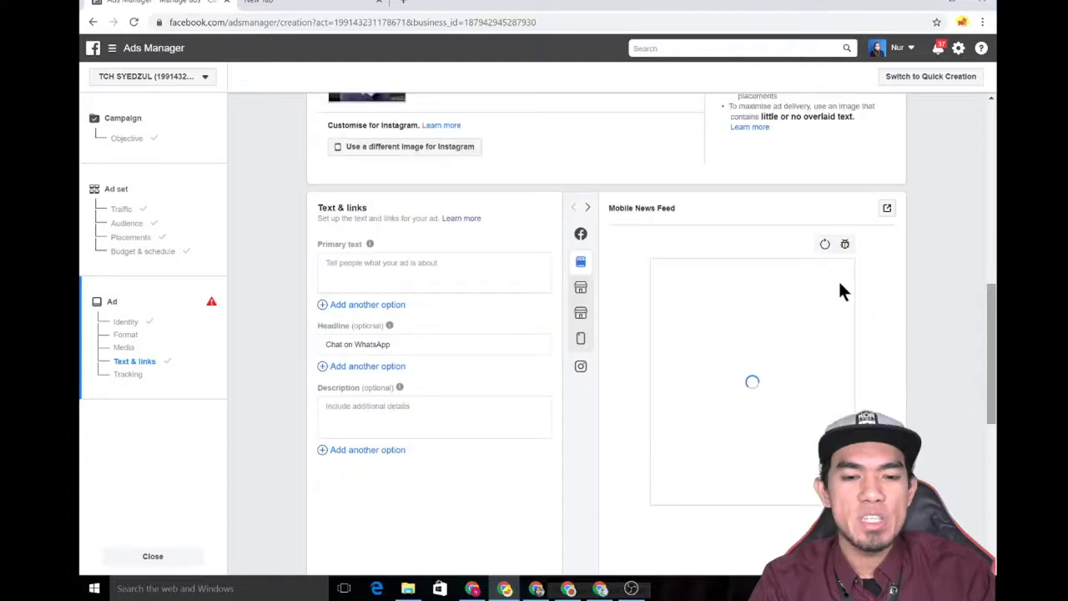
{"action": "left_click", "coordinate": [365, 266]}
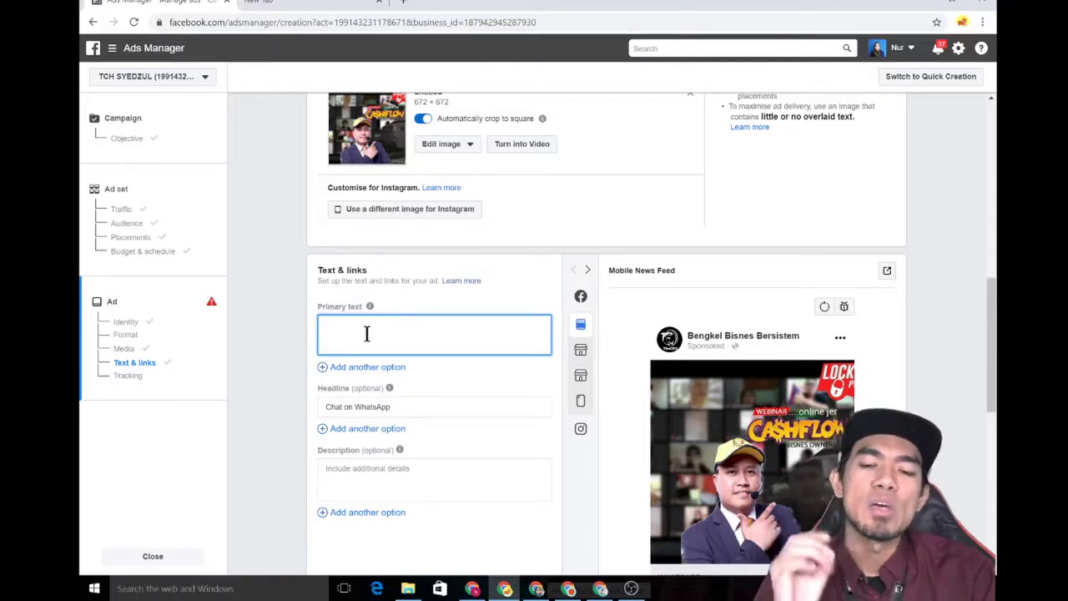
- Replace the draft 'SEMINAR' with the title line 'WEBINAR CASHFLOW BISNES OWNER' in the primary text
{"action": "type", "text": "SEMINAR"}
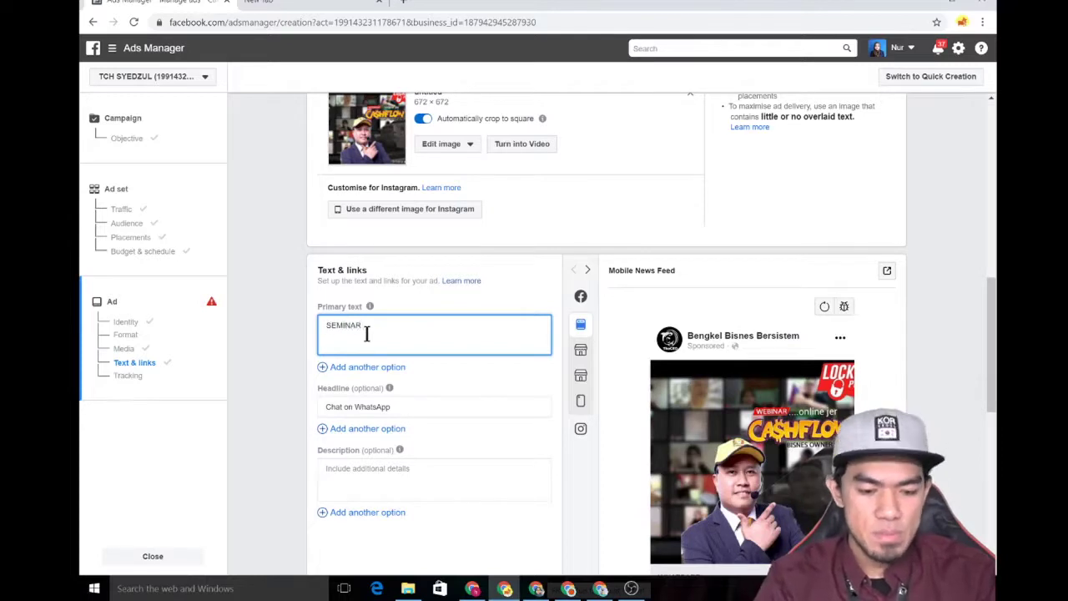
{"action": "key", "text": "ctrl+a"}
{"action": "type", "text": "SE"}
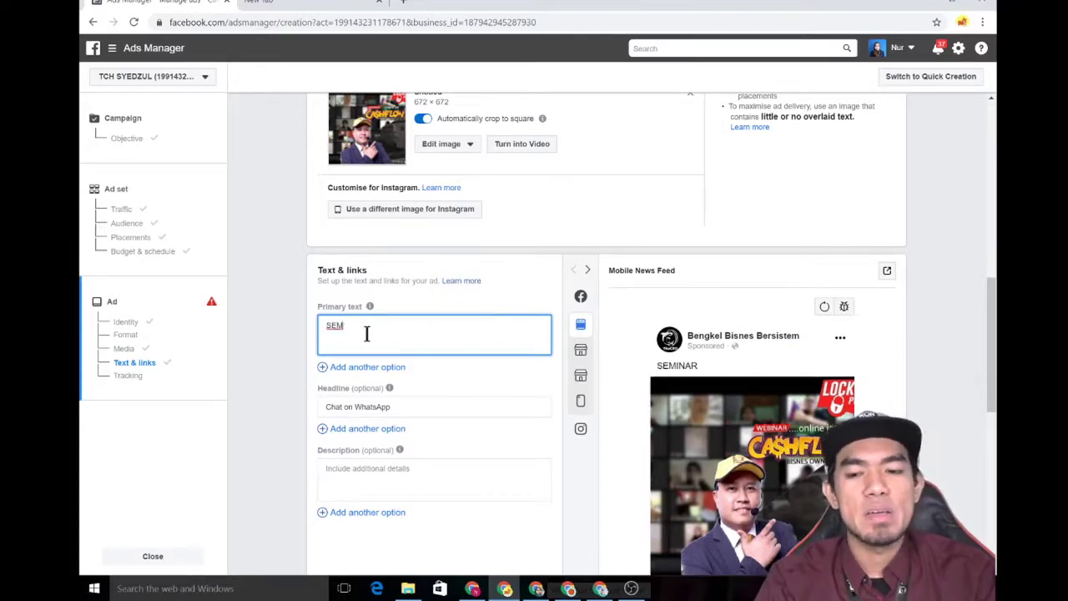
{"action": "key", "text": "BackSpace"}
{"action": "key", "text": "BackSpace"}
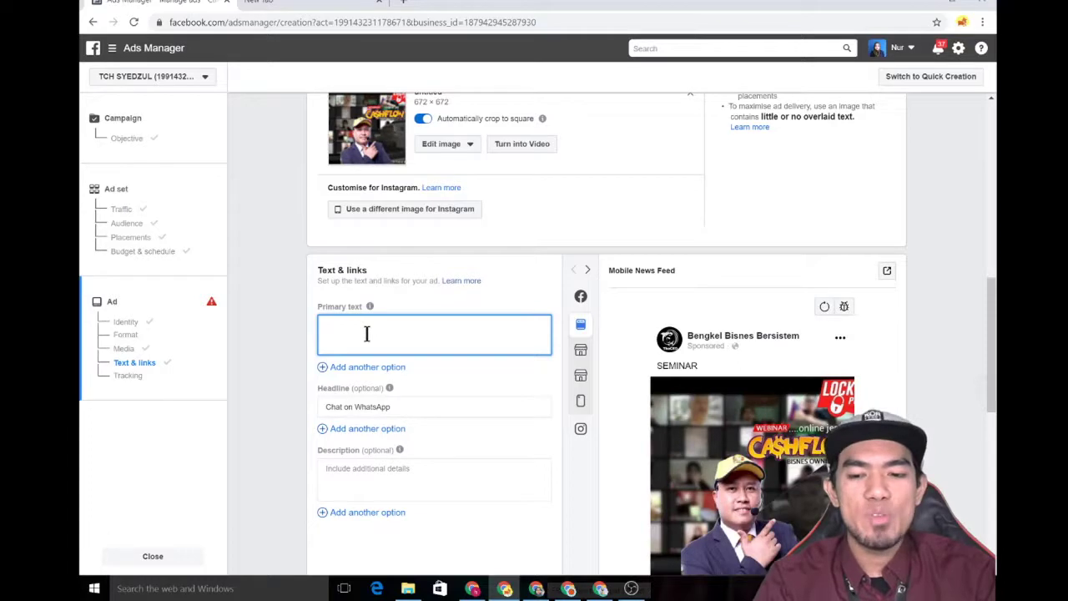
{"action": "type", "text": "WEBINAR"}
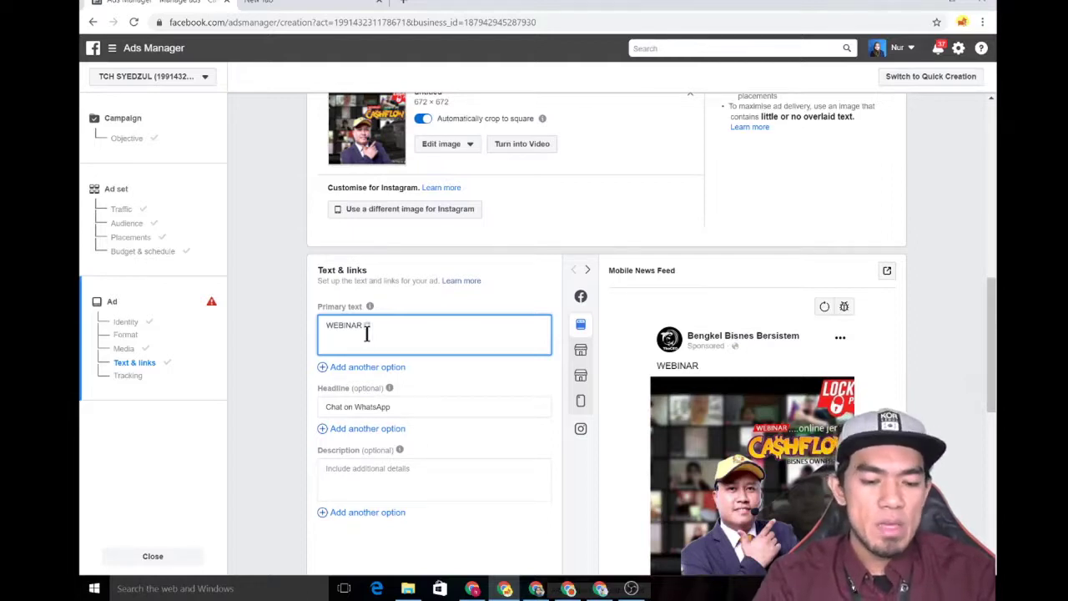
{"action": "type", "text": "CASHFLOW"}
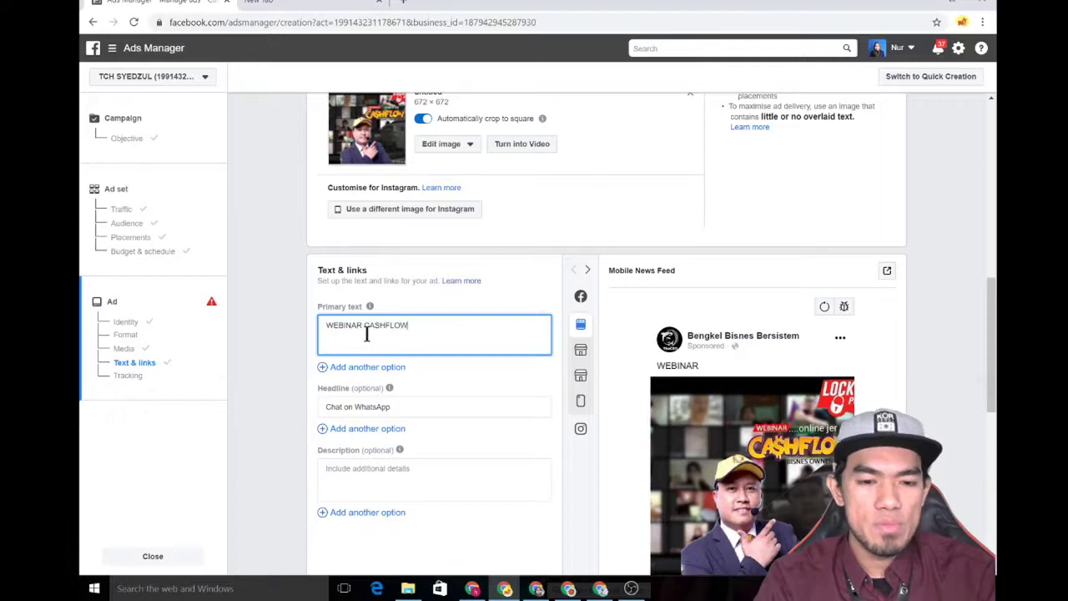
{"action": "type", "text": " BISNES "}
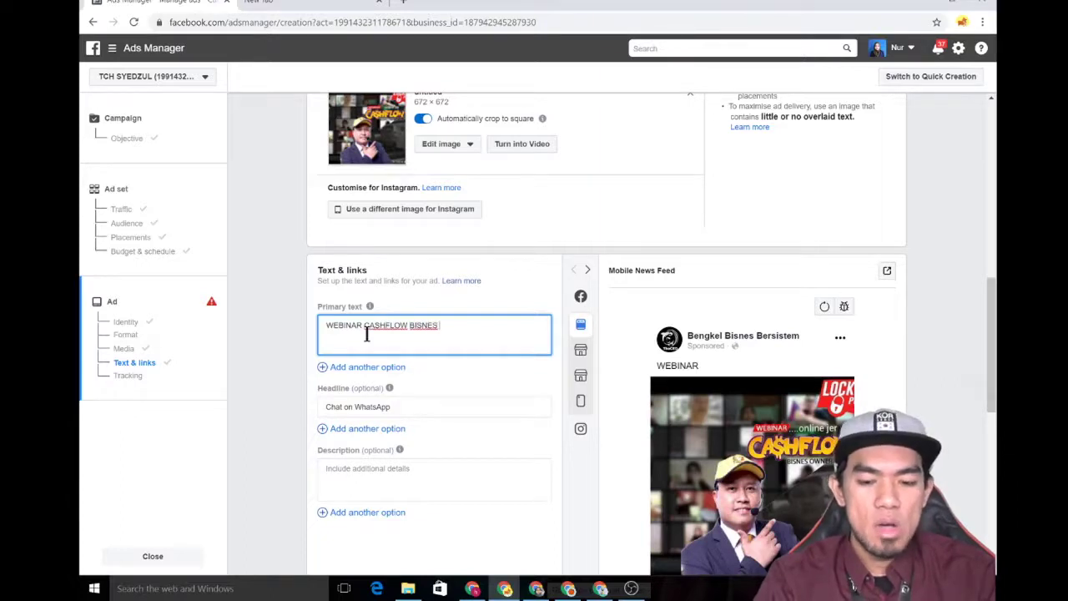
{"action": "type", "text": "OWNER"}
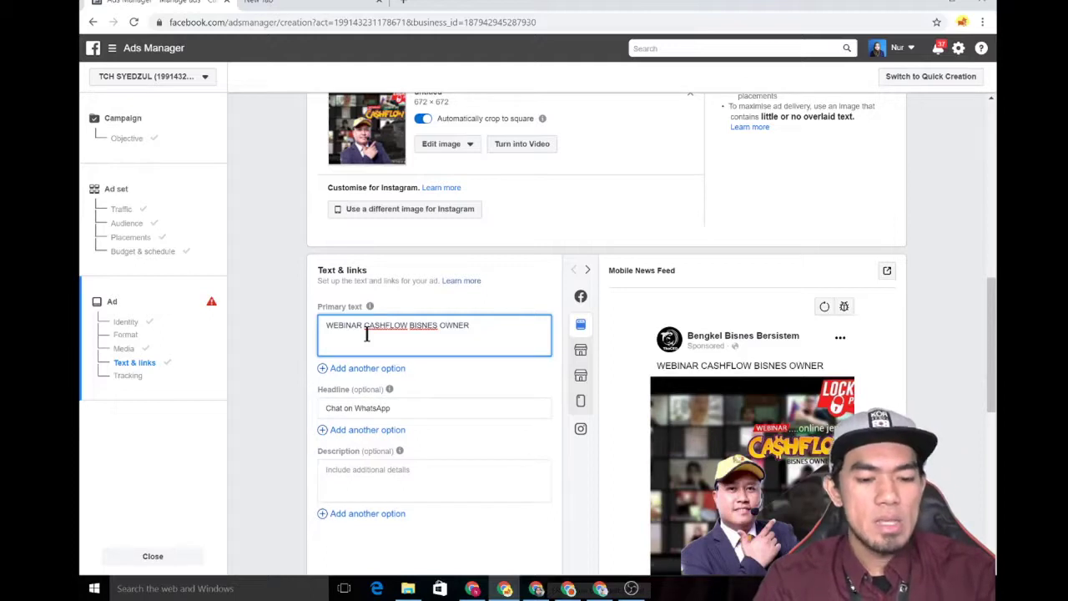
- Add body lines 'Dalam seminar 8jam ni,', 'anda akan belajar', 'rahsia' and 'macam mana' below the title
{"action": "key", "text": "Return"}
{"action": "key", "text": "Return"}
{"action": "type", "text": "Das"}
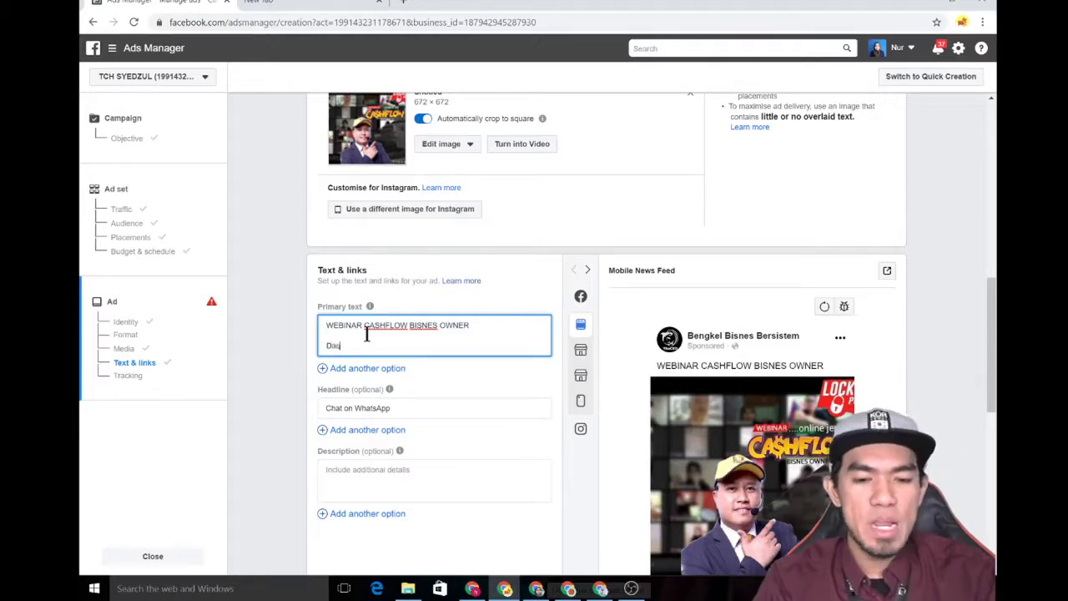
{"action": "type", "text": "ar"}
{"action": "key", "text": "BackSpace"}
{"action": "key", "text": "BackSpace"}
{"action": "key", "text": "BackSpace"}
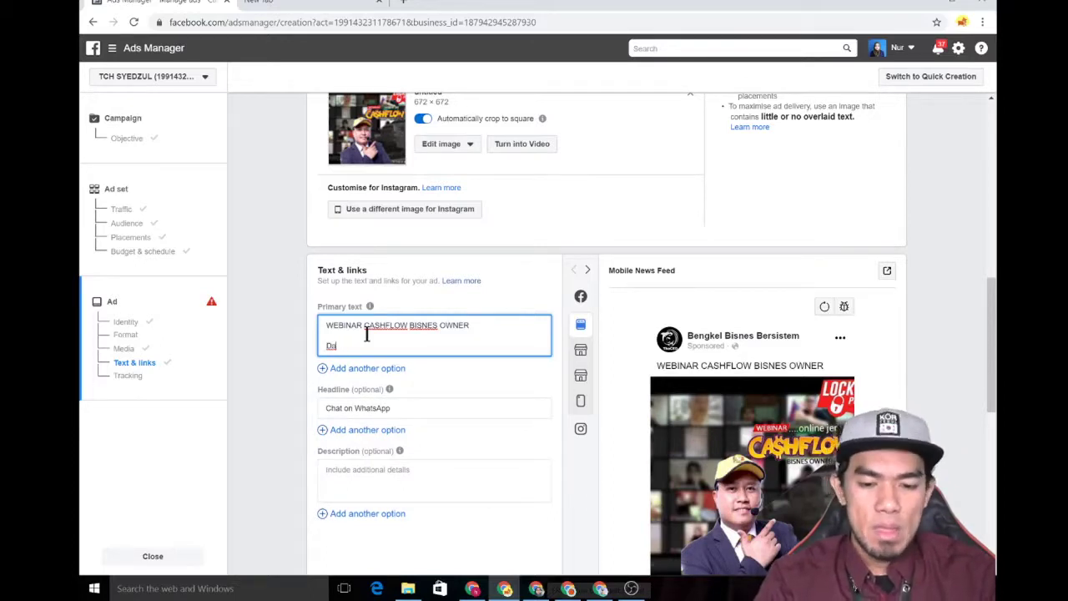
{"action": "type", "text": "lam seminar"}
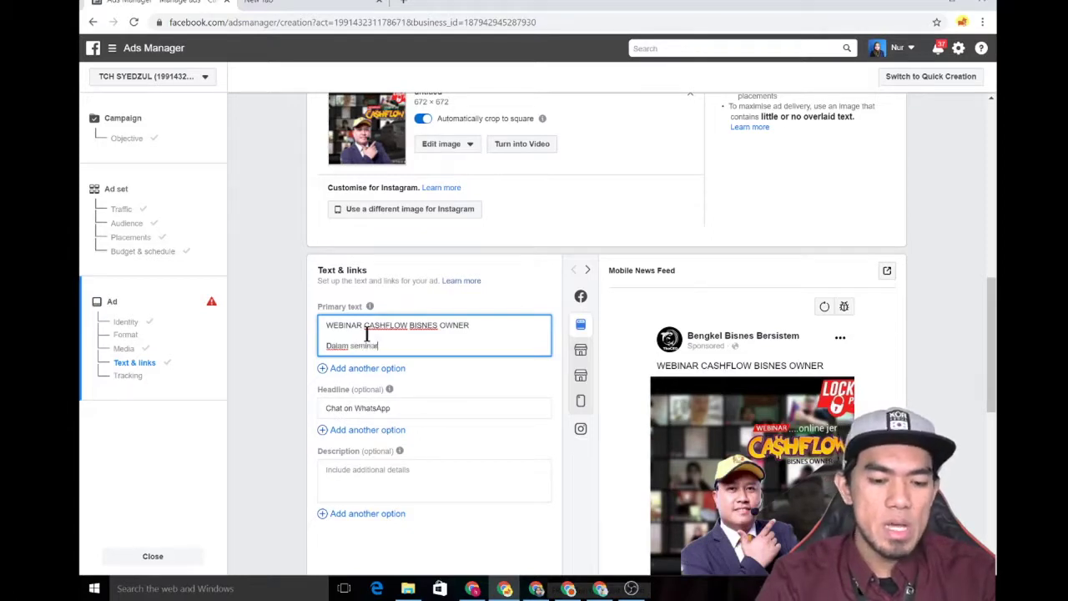
{"action": "type", "text": " 8jam n"}
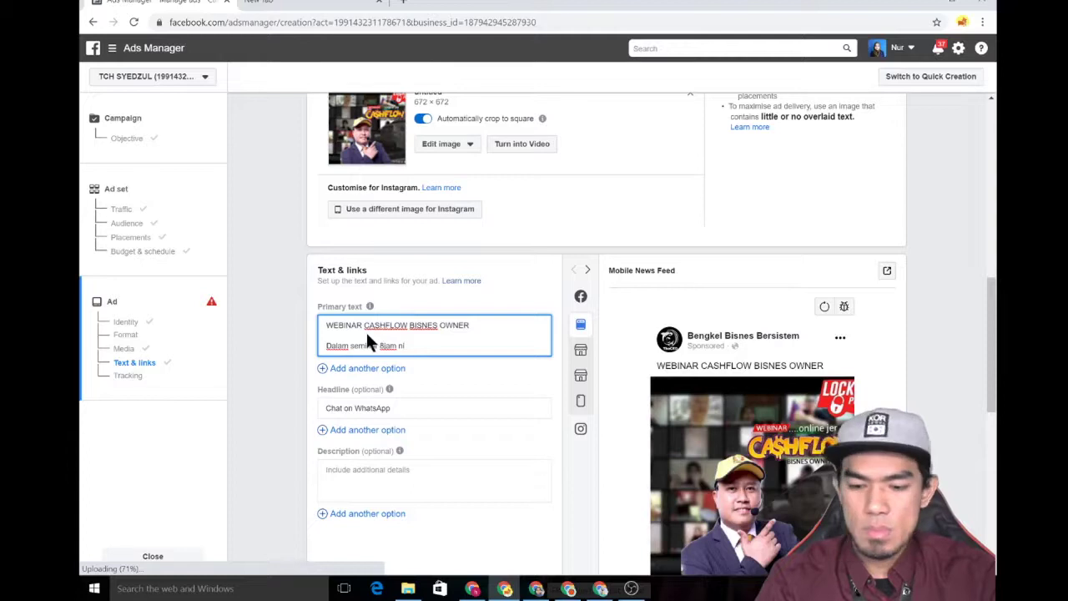
{"action": "type", "text": "i,"}
{"action": "key", "text": "Return"}
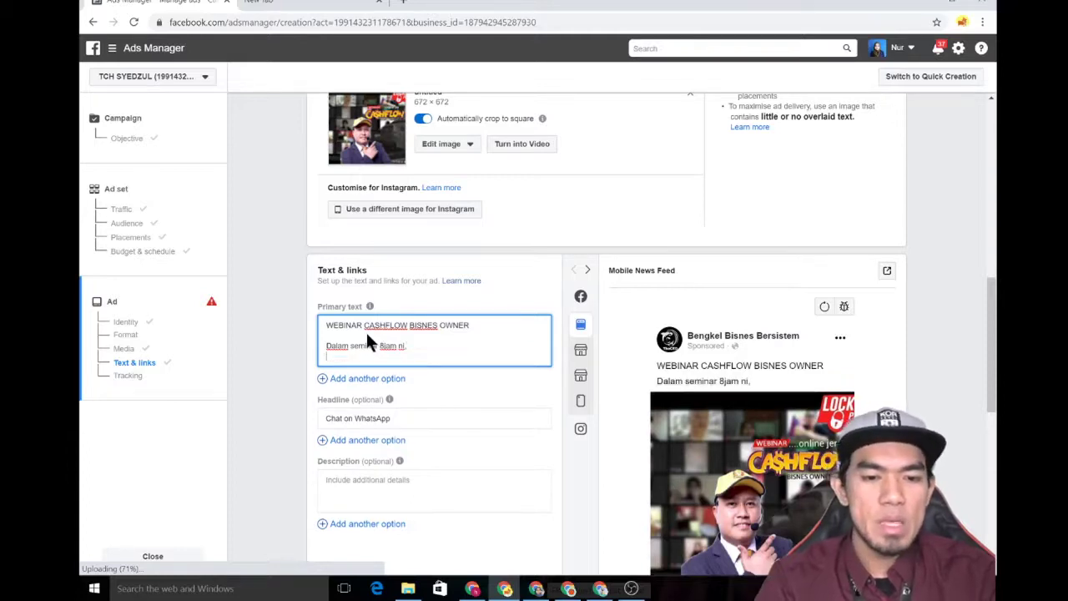
{"action": "type", "text": "anda akan be"}
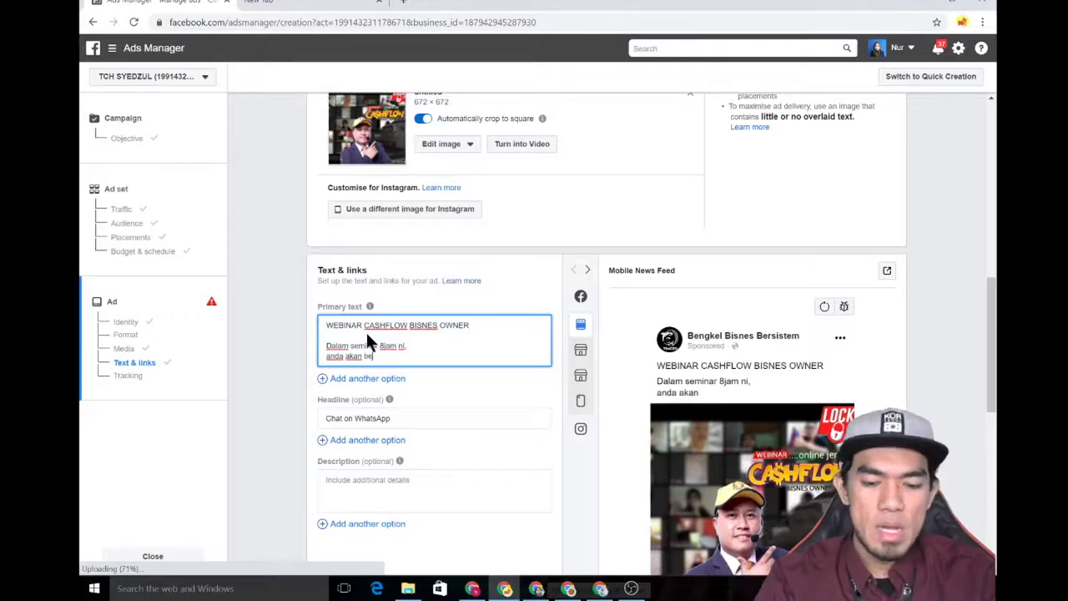
{"action": "type", "text": "lajar"}
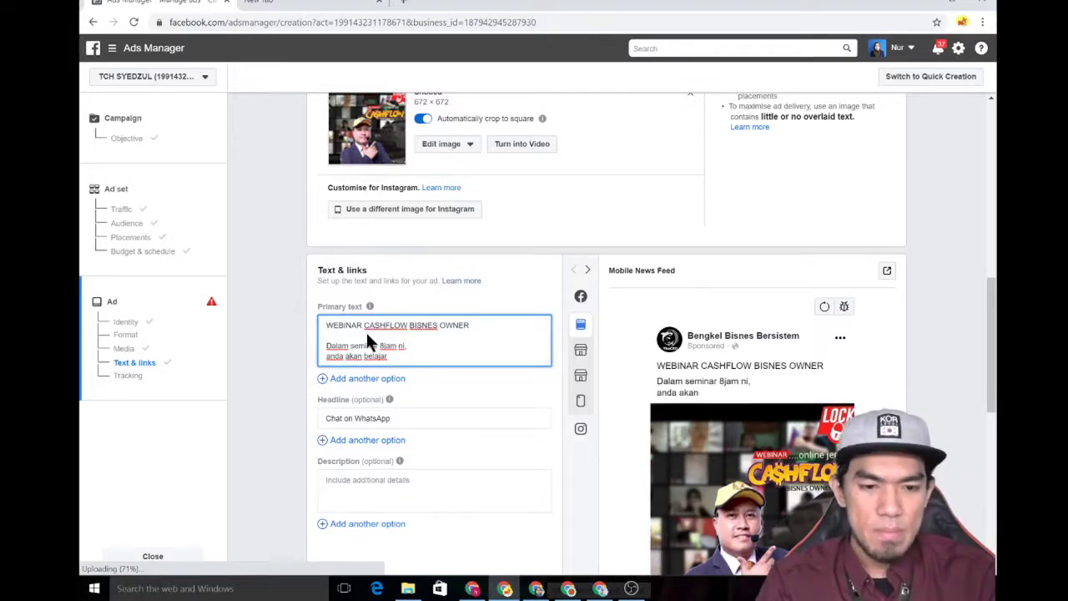
{"action": "key", "text": "Return"}
{"action": "type", "text": "rahsu"}
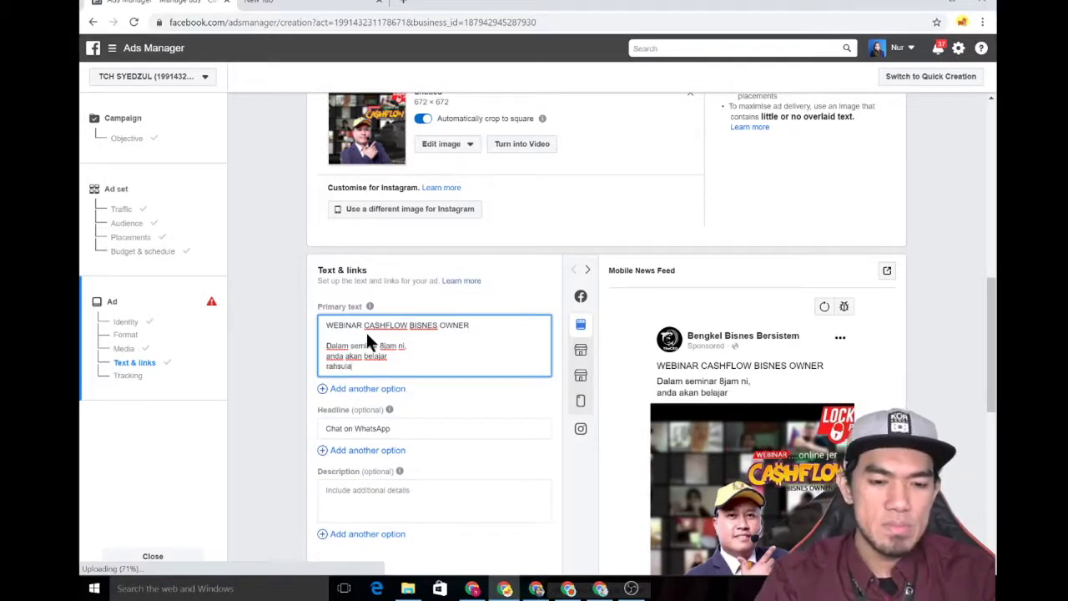
{"action": "key", "text": "BackSpace"}
{"action": "type", "text": "ia"}
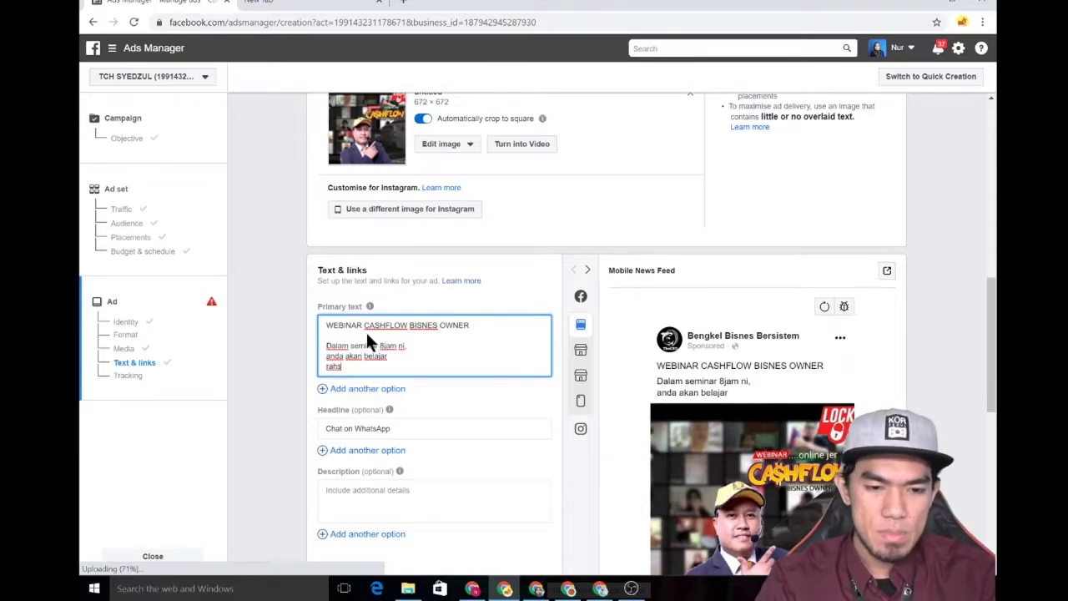
{"action": "key", "text": "Return"}
{"action": "type", "text": "macam mana"}
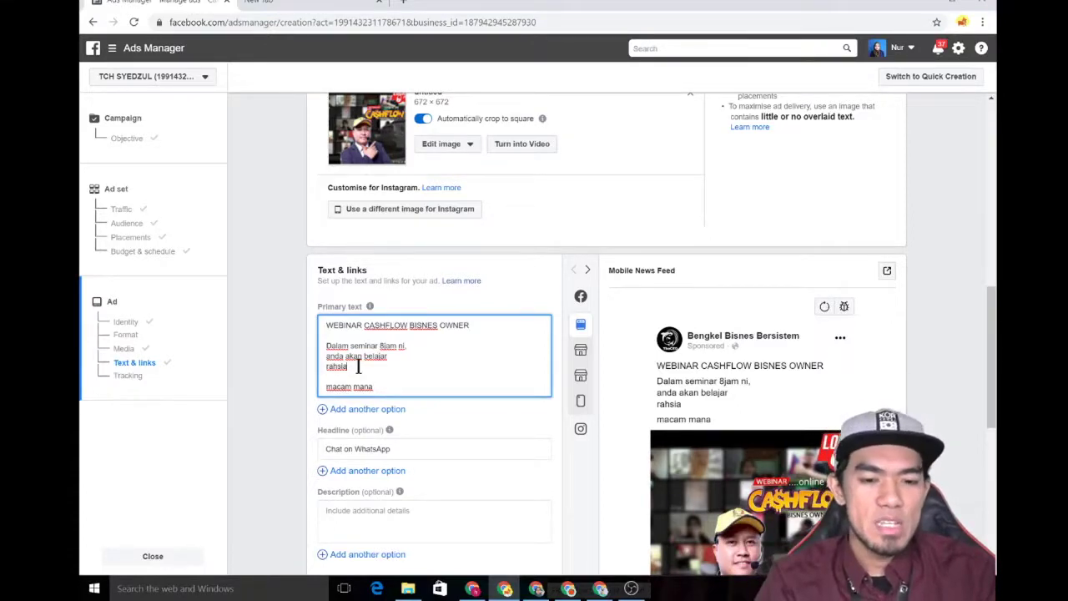
- Complete the line as 'macam mana speedmart boleh buka 2 cawangan baru setiap minggu.' and start a new line
{"action": "type", "text": "..."}
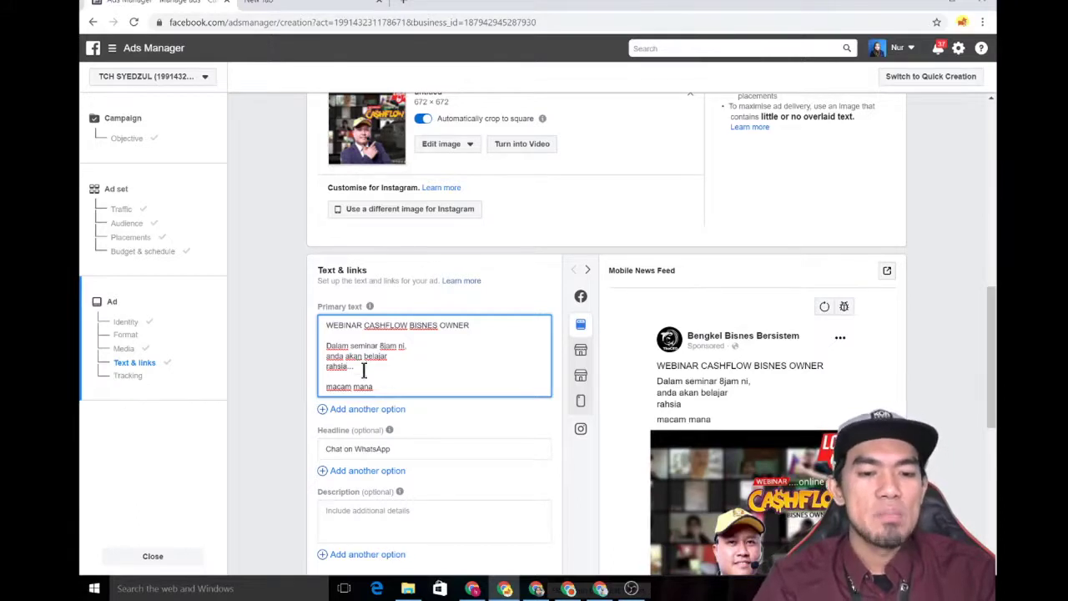
{"action": "left_click", "coordinate": [387, 386]}
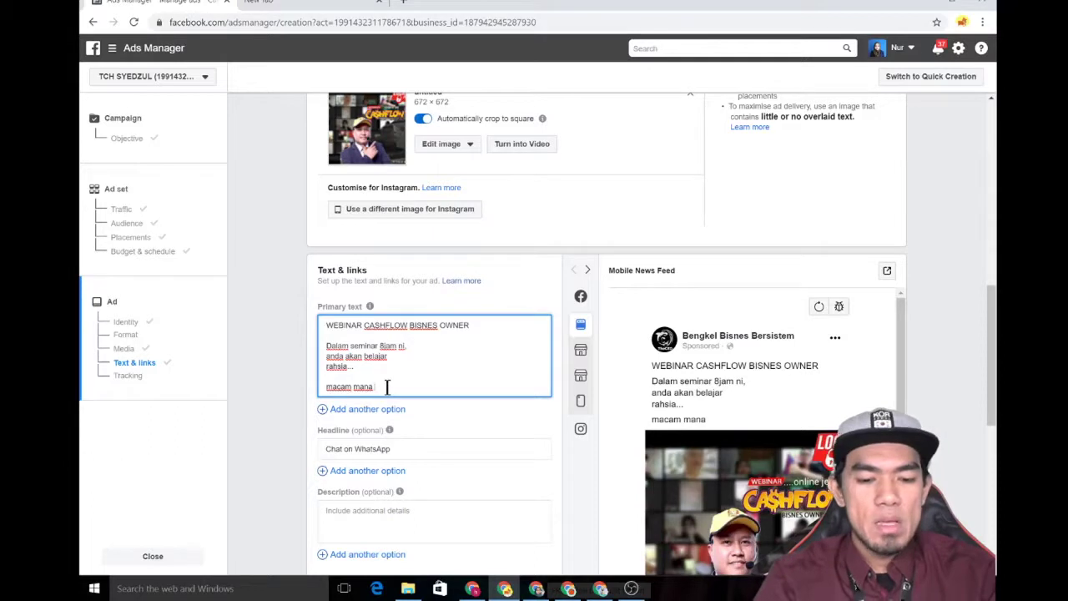
{"action": "type", "text": "speed"}
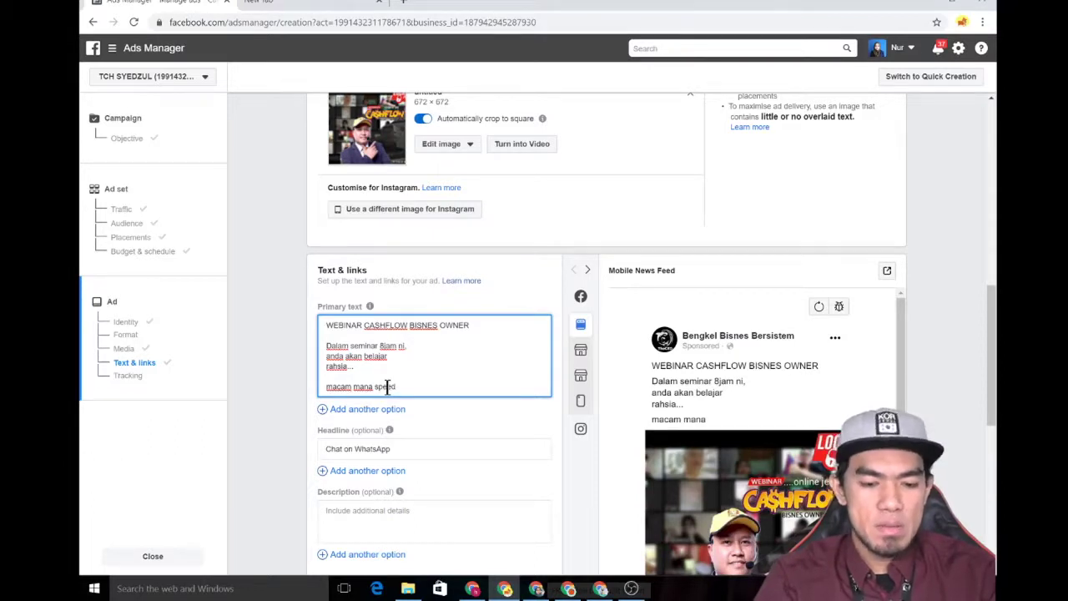
{"action": "type", "text": "mark"}
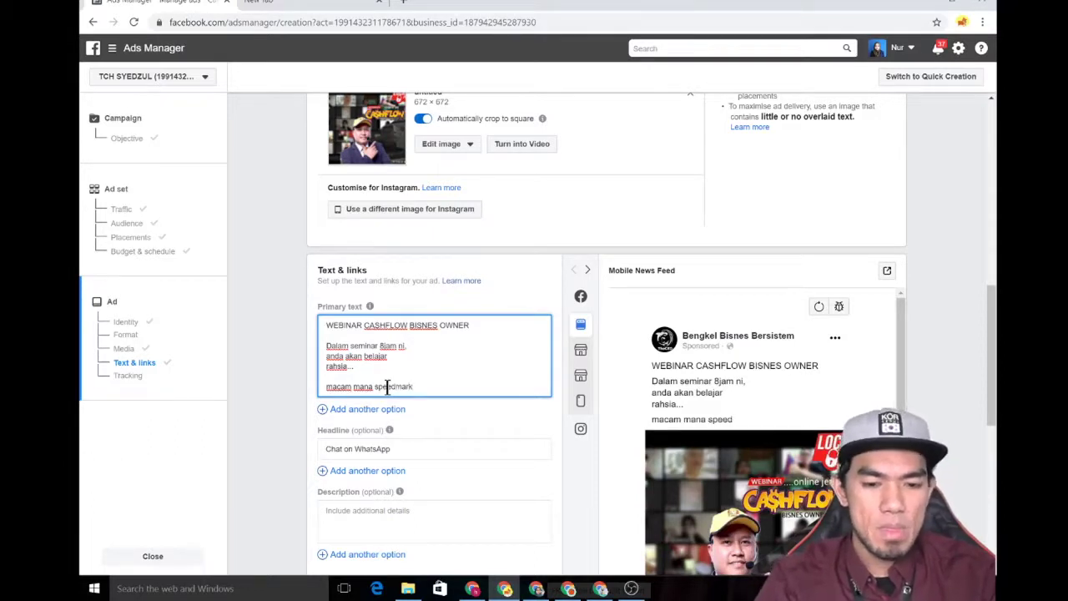
{"action": "key", "text": "BackSpace"}
{"action": "type", "text": "t b"}
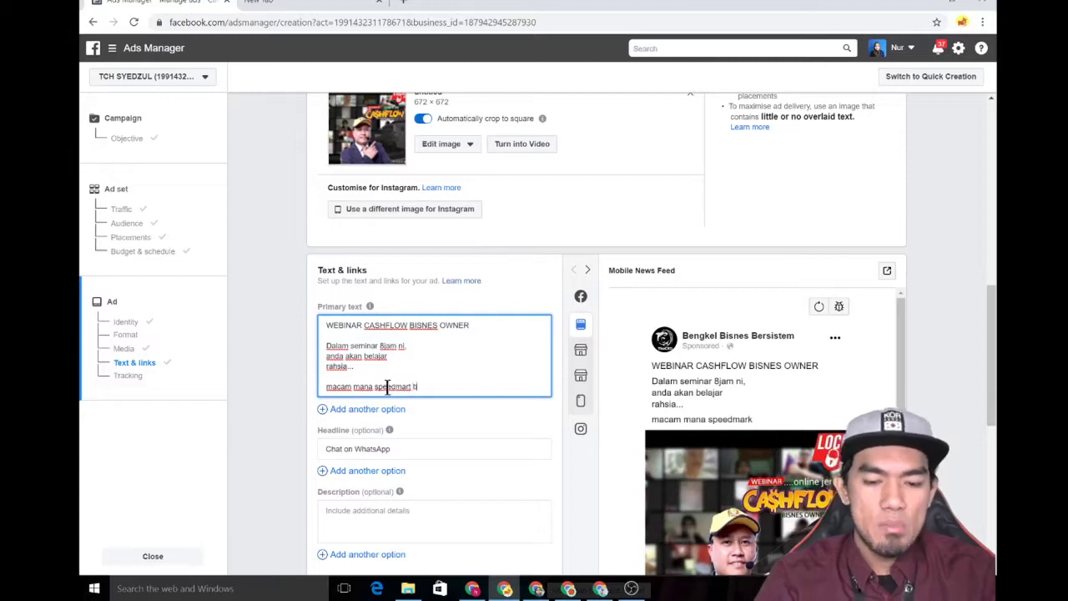
{"action": "type", "text": "oleh buka "}
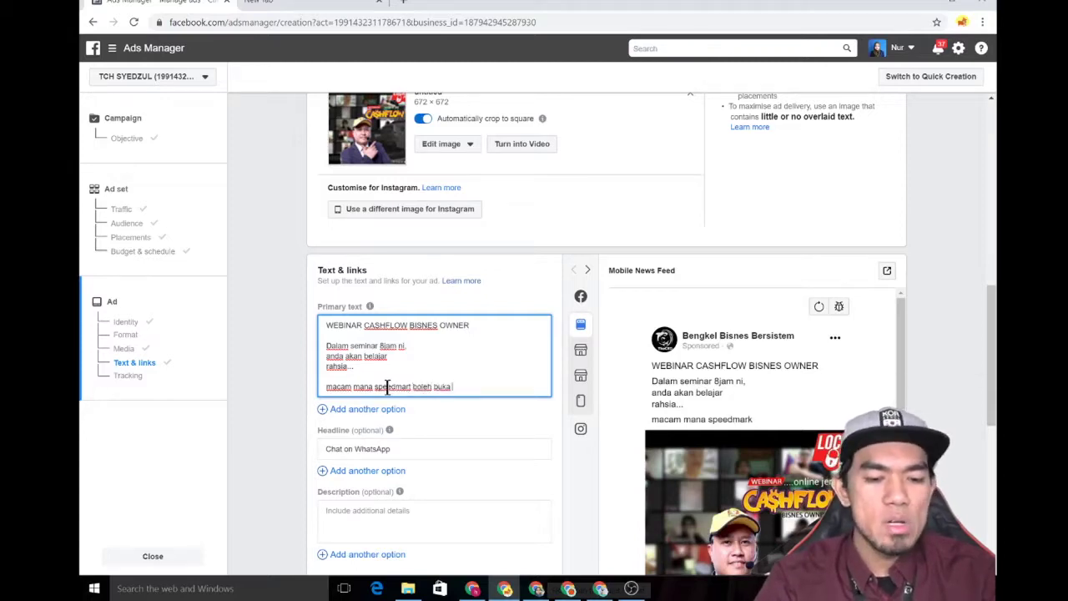
{"action": "type", "text": "2 caw"}
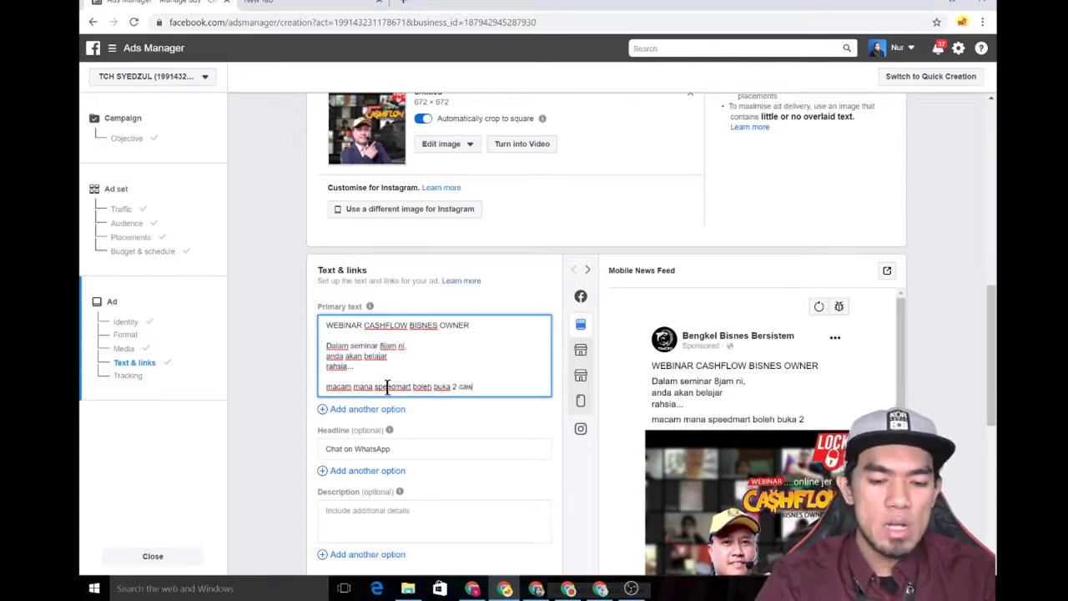
{"action": "type", "text": "angan baru"}
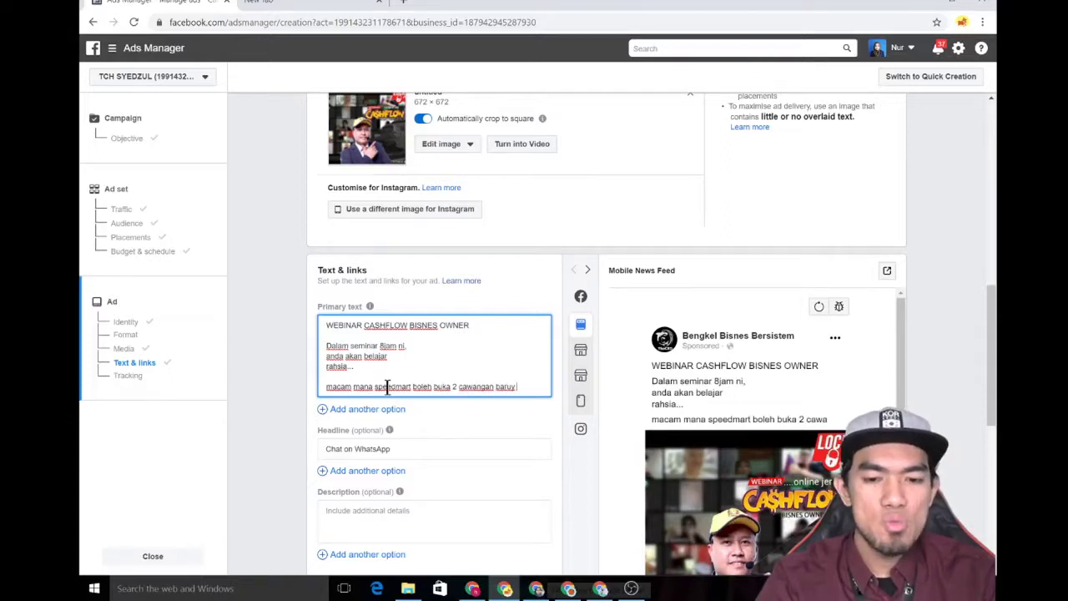
{"action": "key", "text": "BackSpace"}
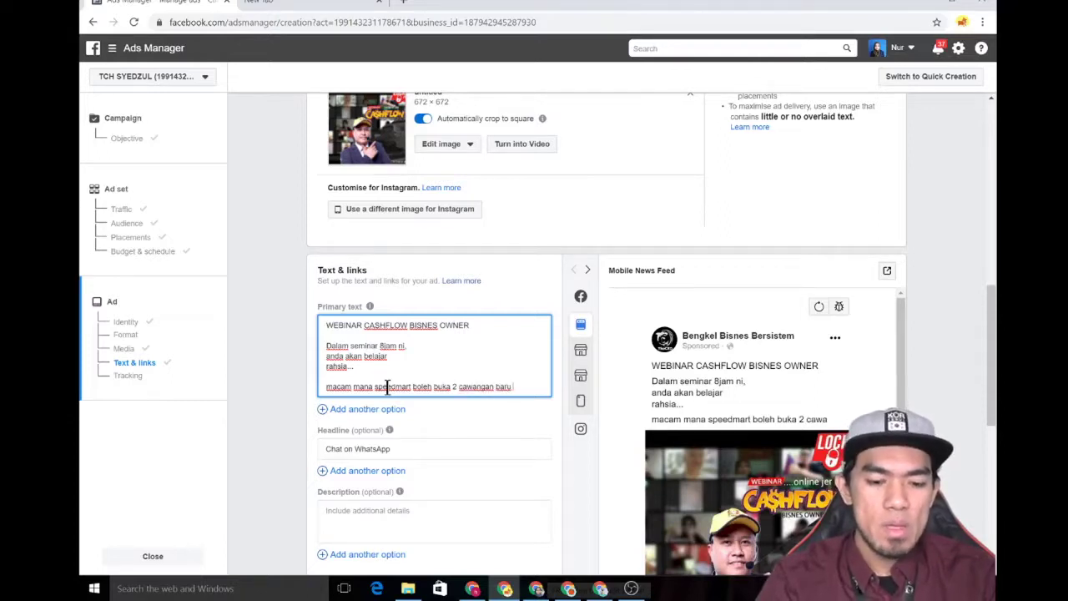
{"action": "type", "text": "setiap"}
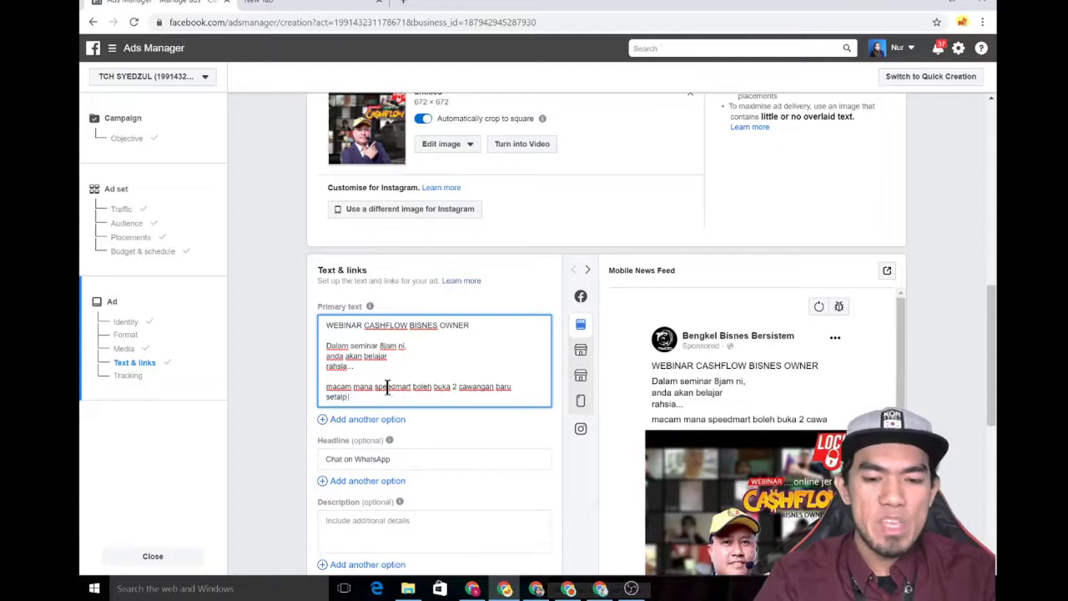
{"action": "type", "text": " m"}
{"action": "key", "text": "BackSpace"}
{"action": "key", "text": "BackSpace"}
{"action": "key", "text": "BackSpace"}
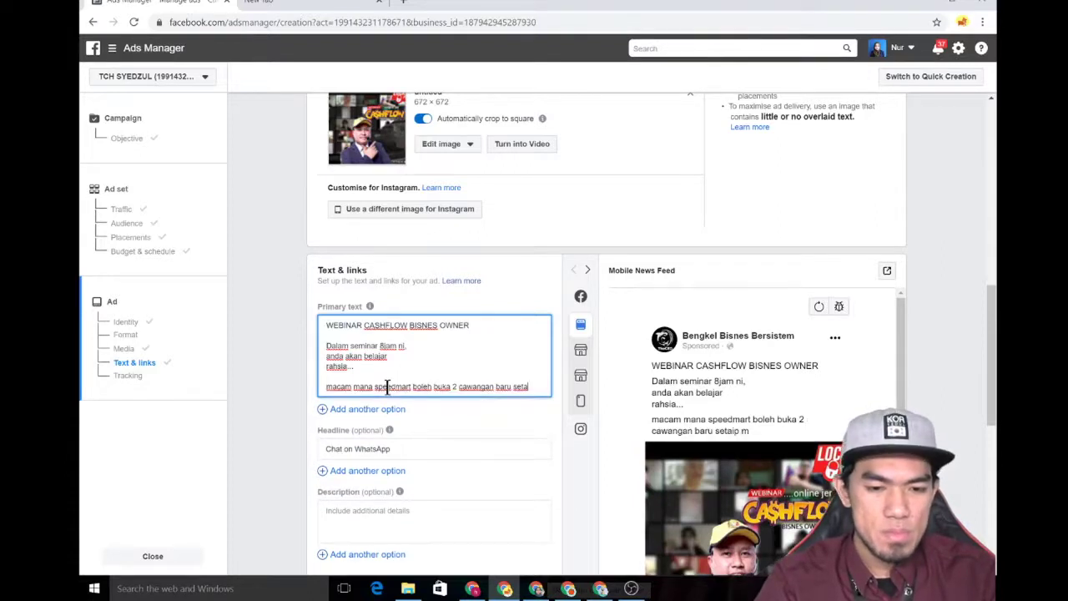
{"action": "key", "text": "BackSpace"}
{"action": "type", "text": "ia"}
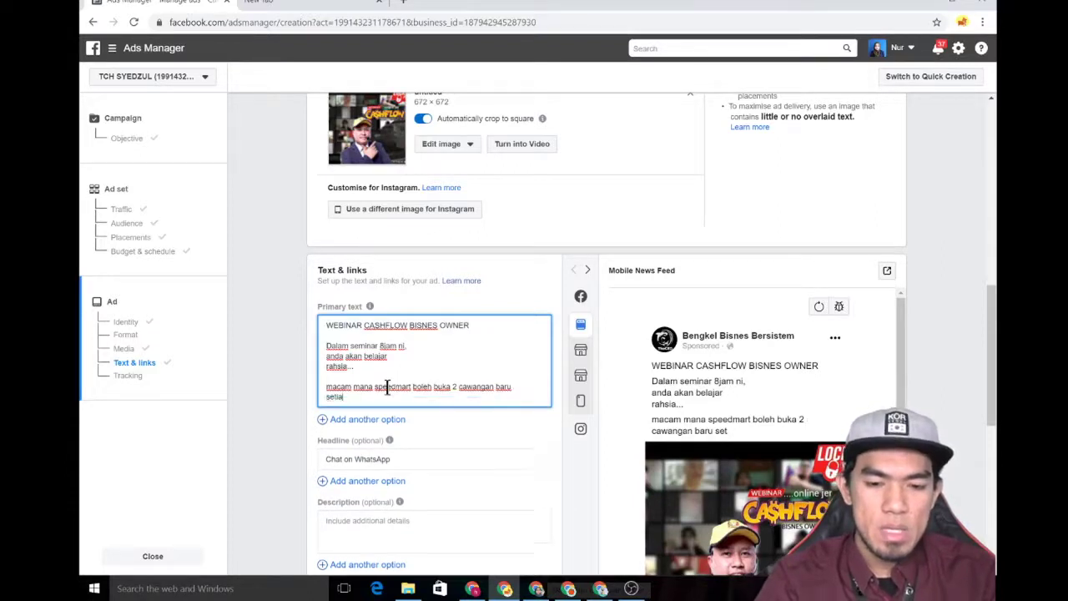
{"action": "type", "text": "p minggu"}
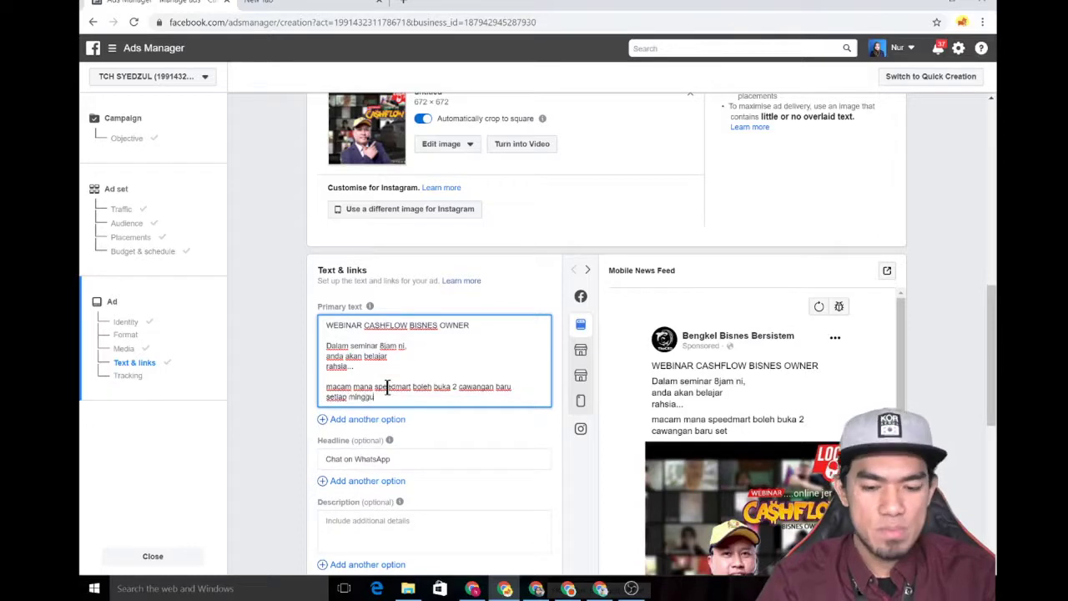
{"action": "type", "text": "."}
{"action": "key", "text": "Return"}
{"action": "key", "text": "Return"}
{"action": "type", "text": "lag"}
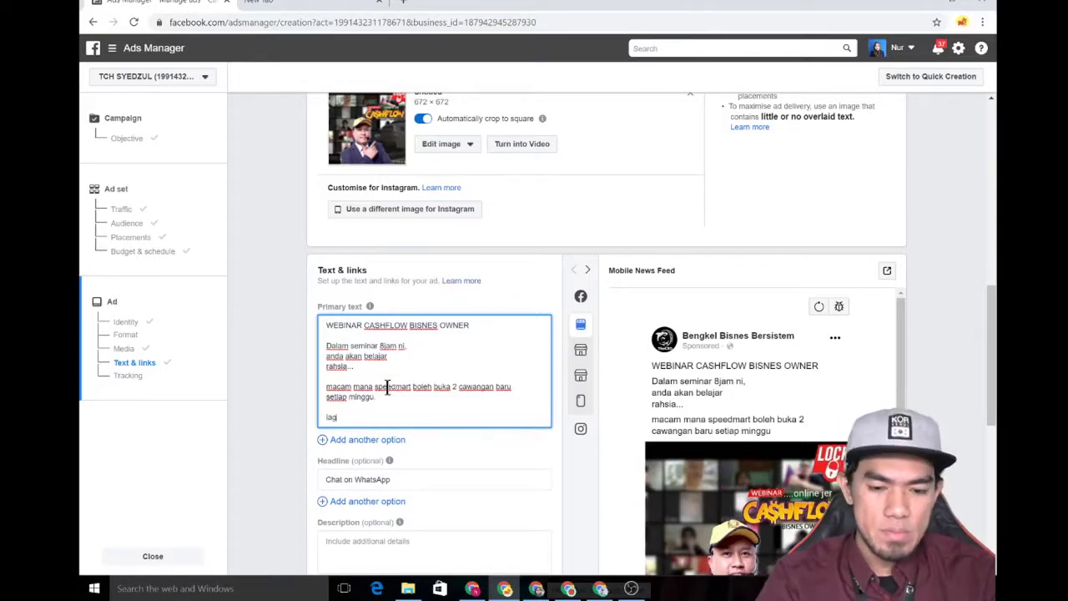
{"action": "type", "text": "ia"}
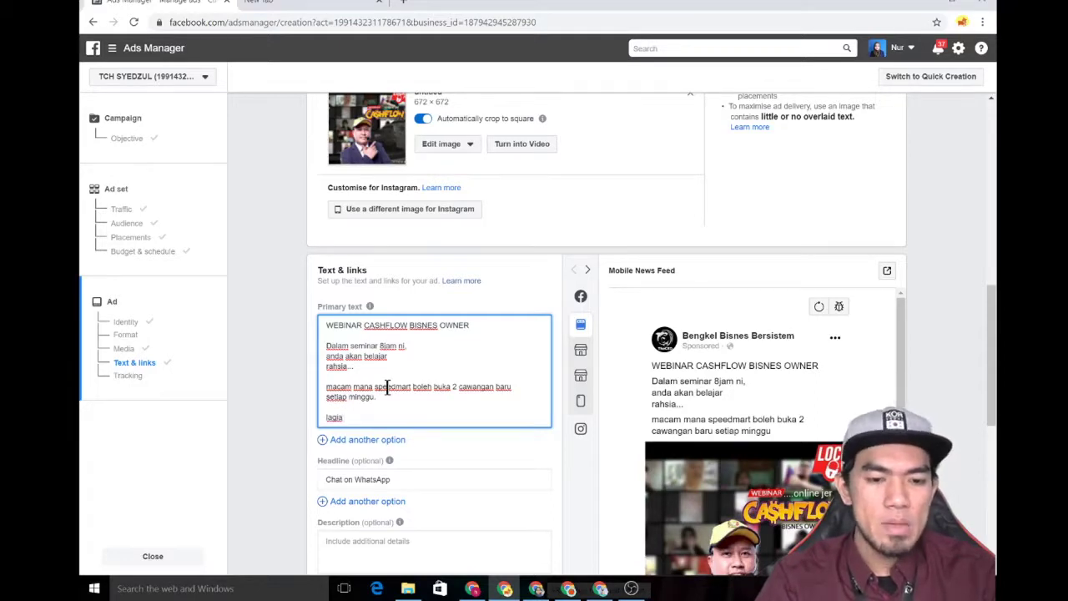
- Write 'lagi anda akan saya dedahkan macam mana saya boleh buka 14 syarikat sdn bhd dan mempunyai 90 orang staff'
{"action": "key", "text": "BackSpace"}
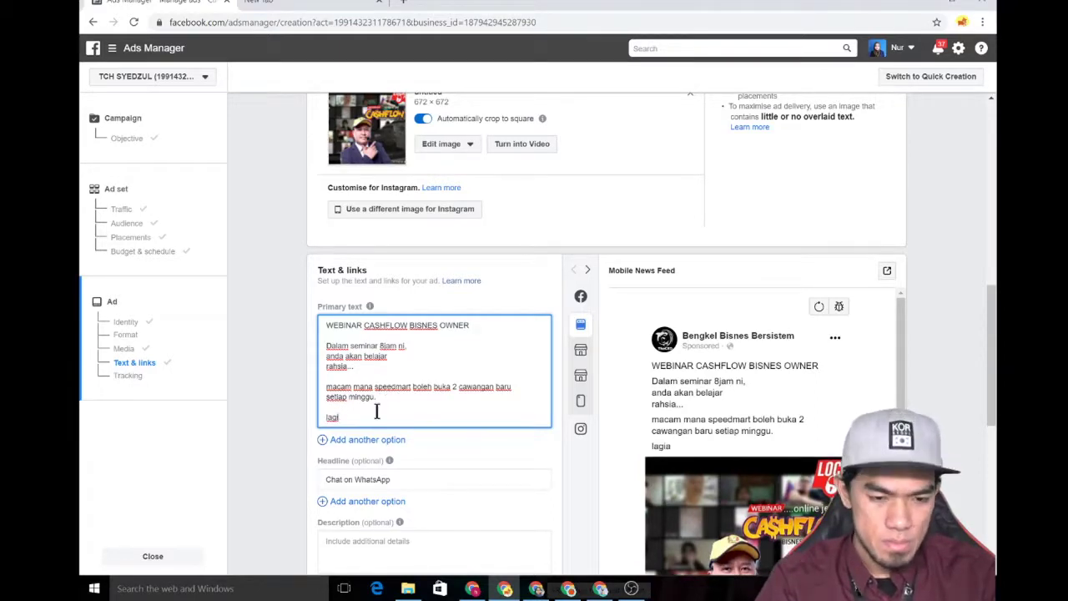
{"action": "type", "text": "anda a"}
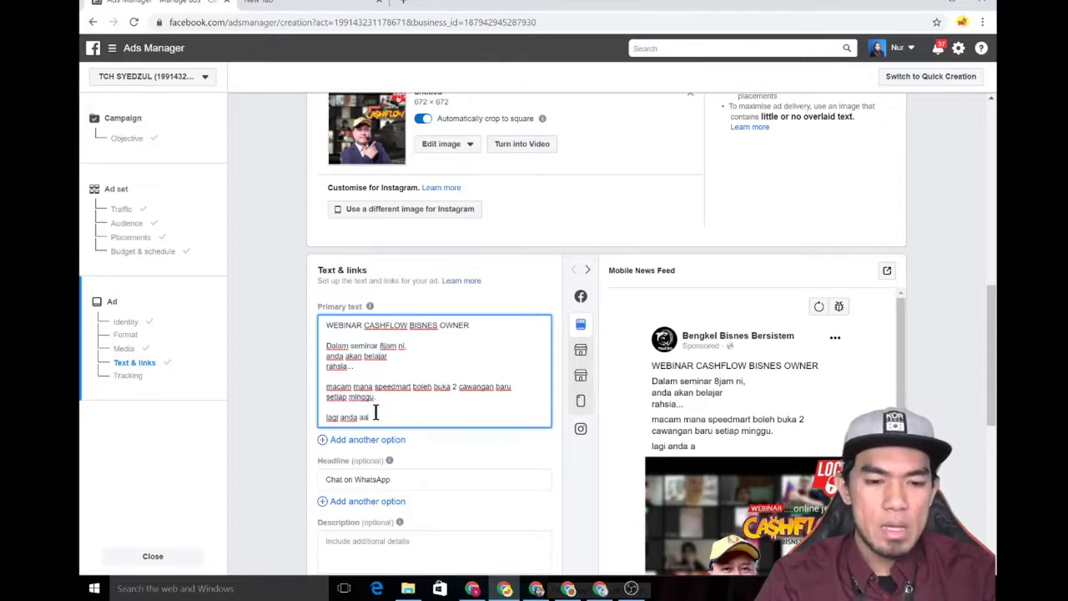
{"action": "type", "text": "kan saya dse"}
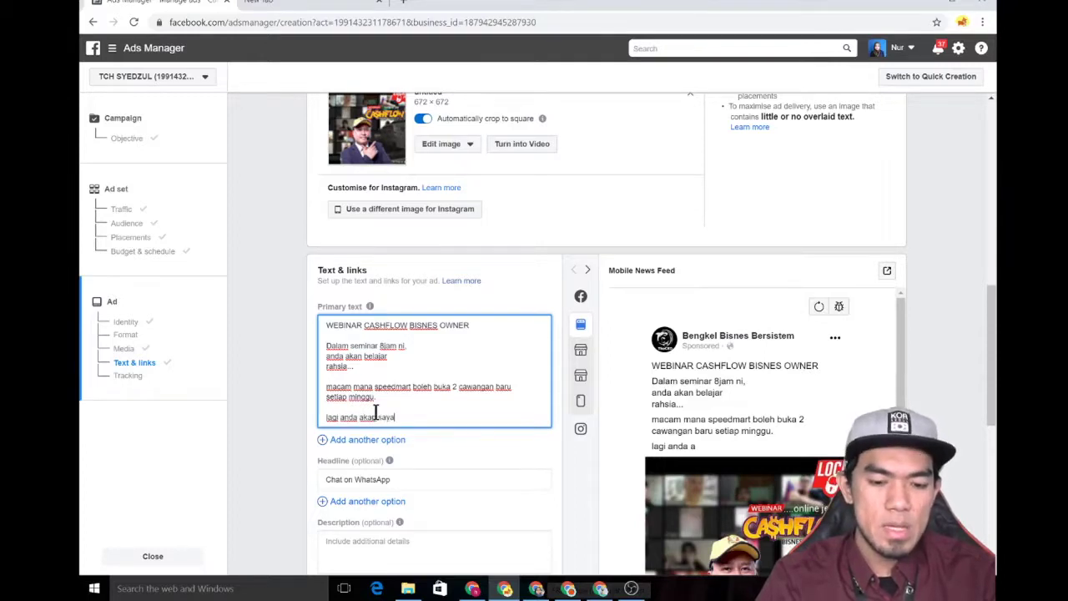
{"action": "key", "text": "BackSpace"}
{"action": "key", "text": "BackSpace"}
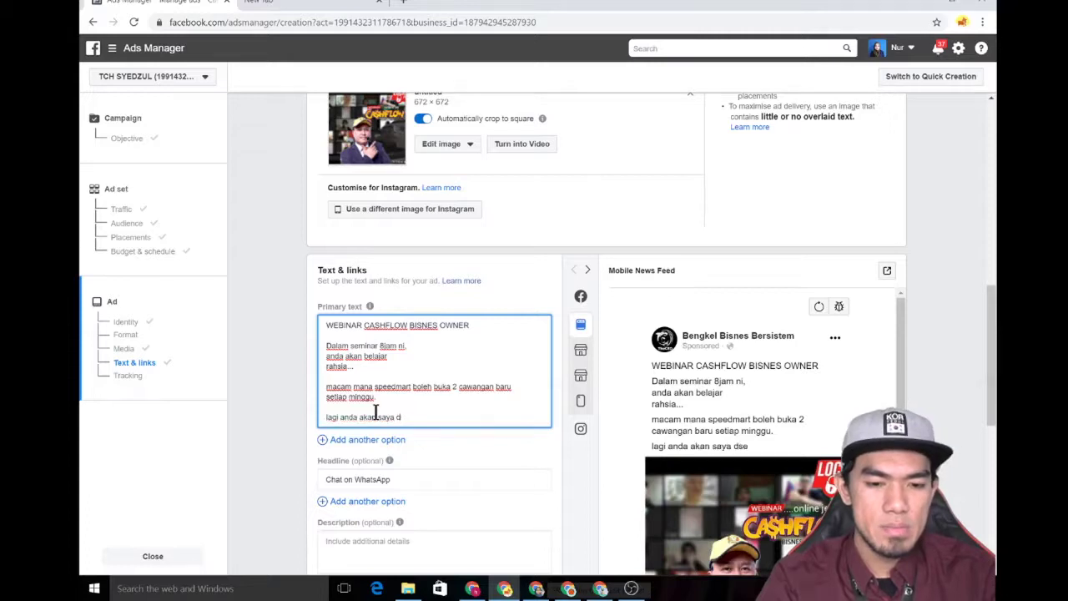
{"action": "type", "text": "edahk"}
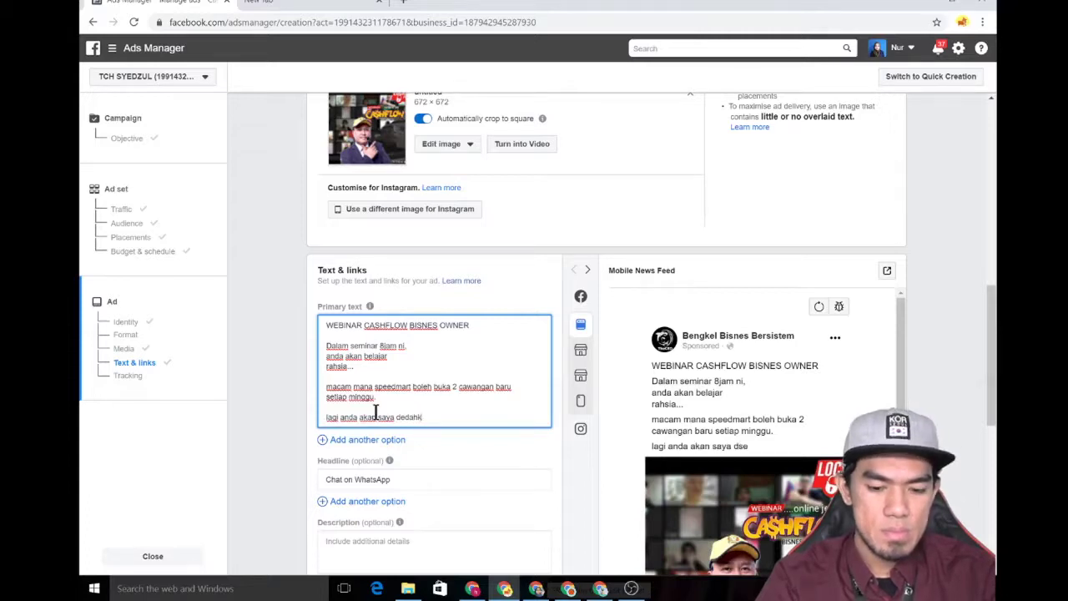
{"action": "type", "text": "an macam mana saya bi"}
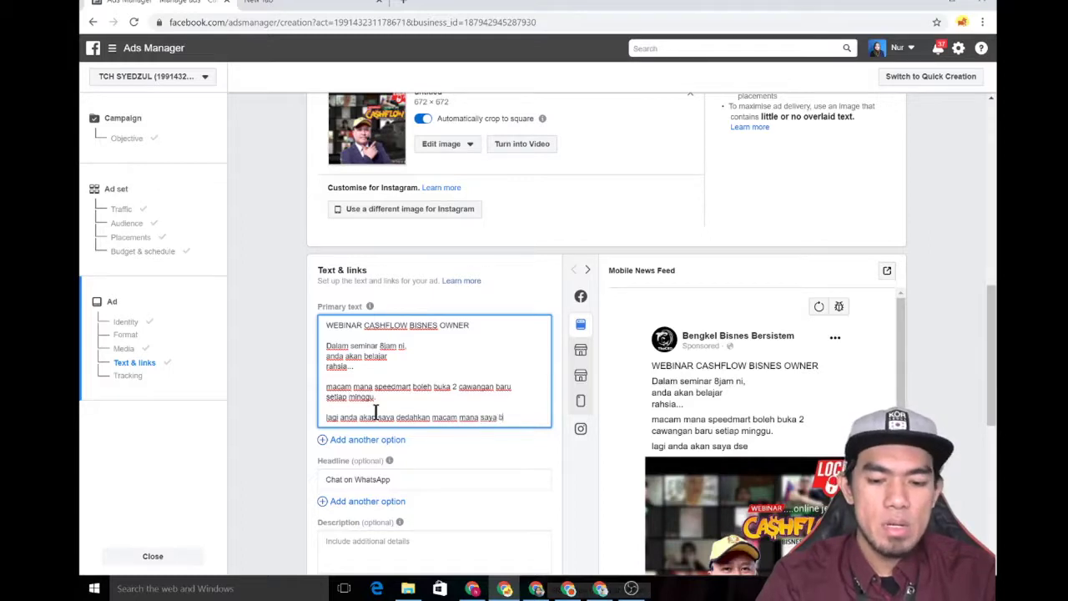
{"action": "key", "text": "BackSpace"}
{"action": "type", "text": "oleh buka 1"}
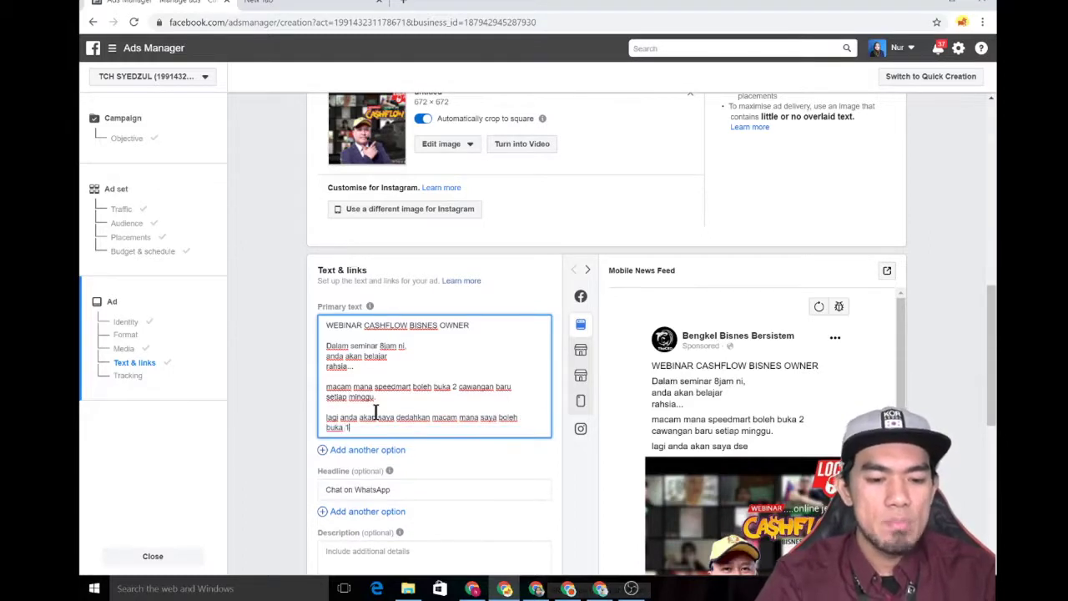
{"action": "type", "text": "4 syarikat s"}
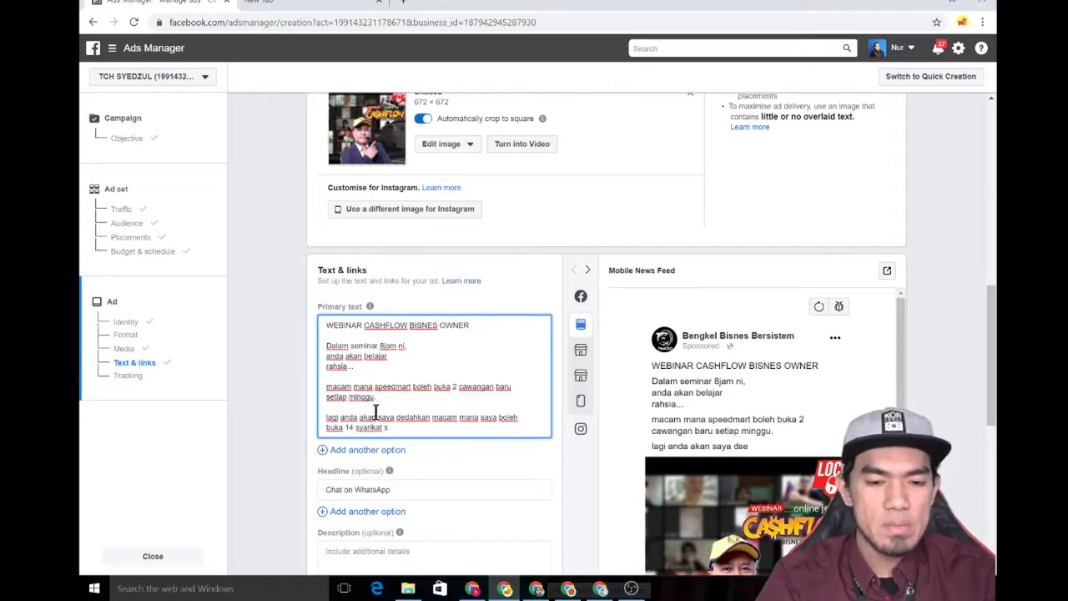
{"action": "type", "text": "dn bhd"}
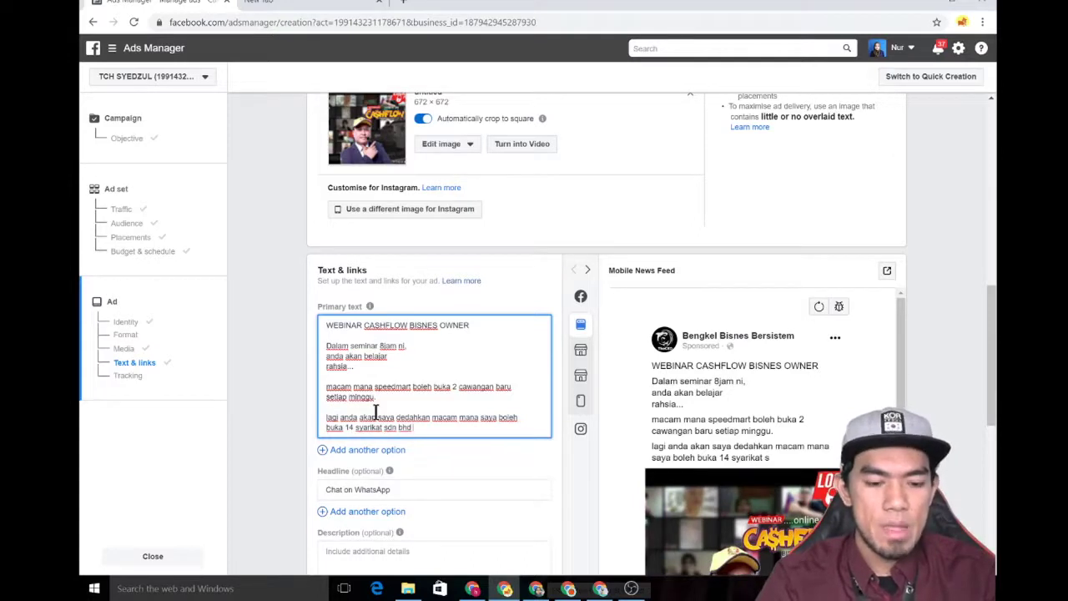
{"action": "type", "text": " dan memp"}
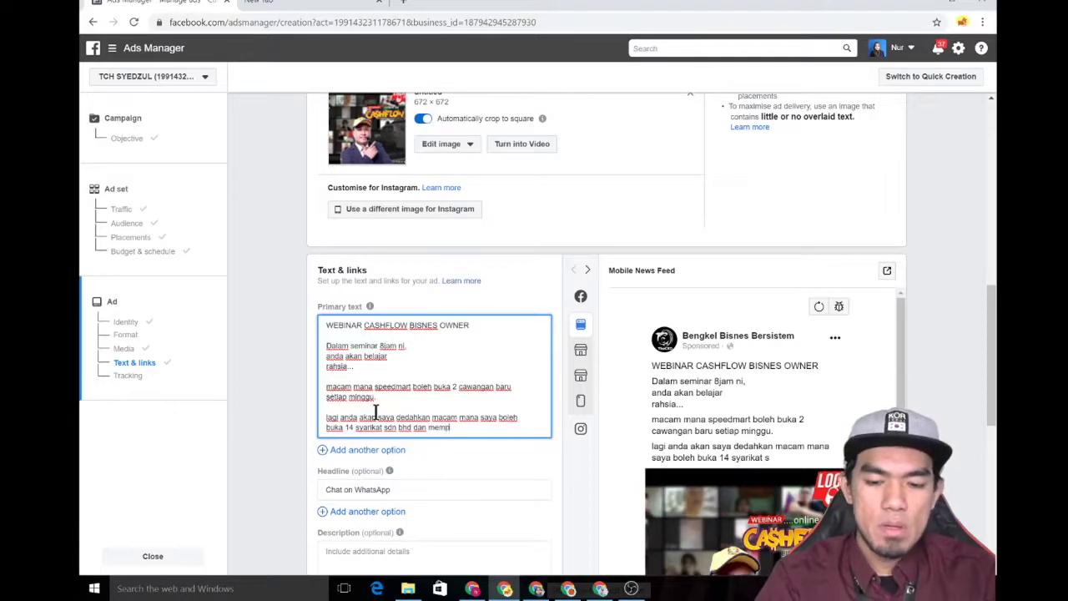
{"action": "type", "text": "unyai 9"}
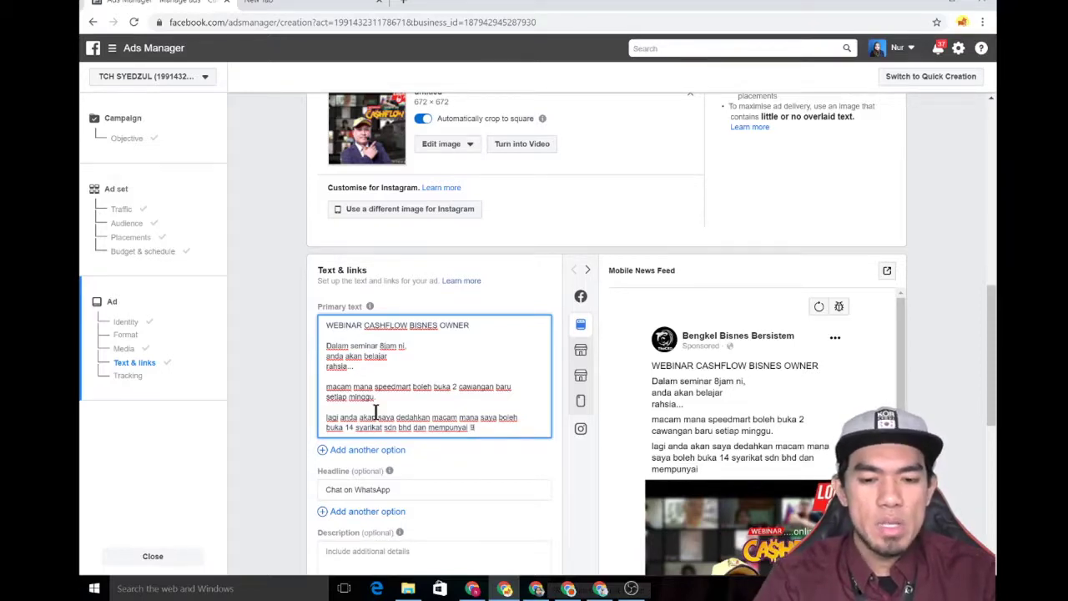
{"action": "type", "text": "0"}
{"action": "type", "text": "ng"}
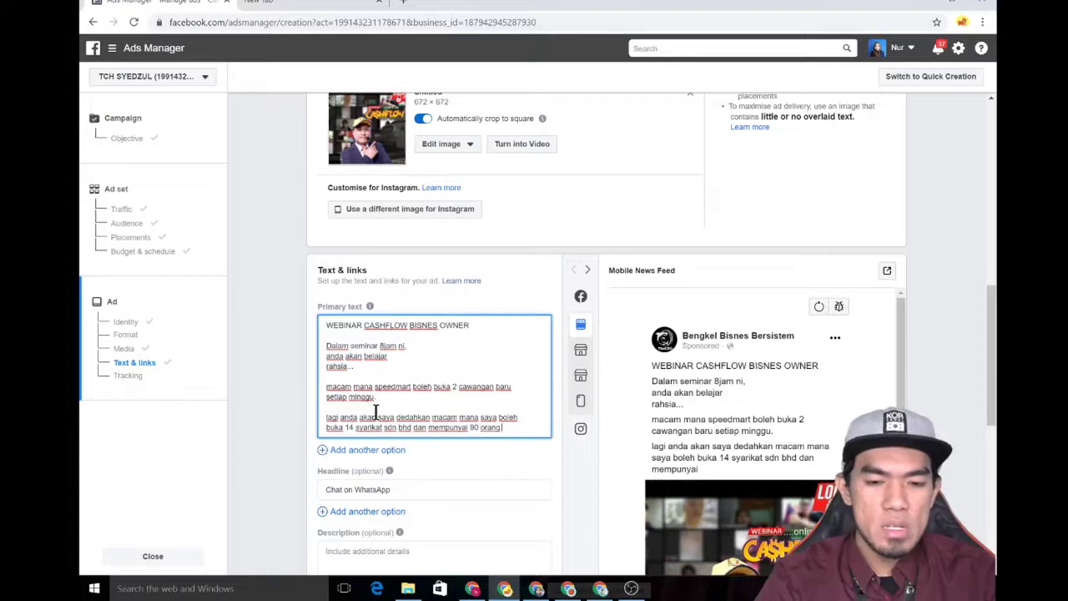
{"action": "type", "text": " staff"}
{"action": "key", "text": "Return"}
{"action": "key", "text": "Return"}
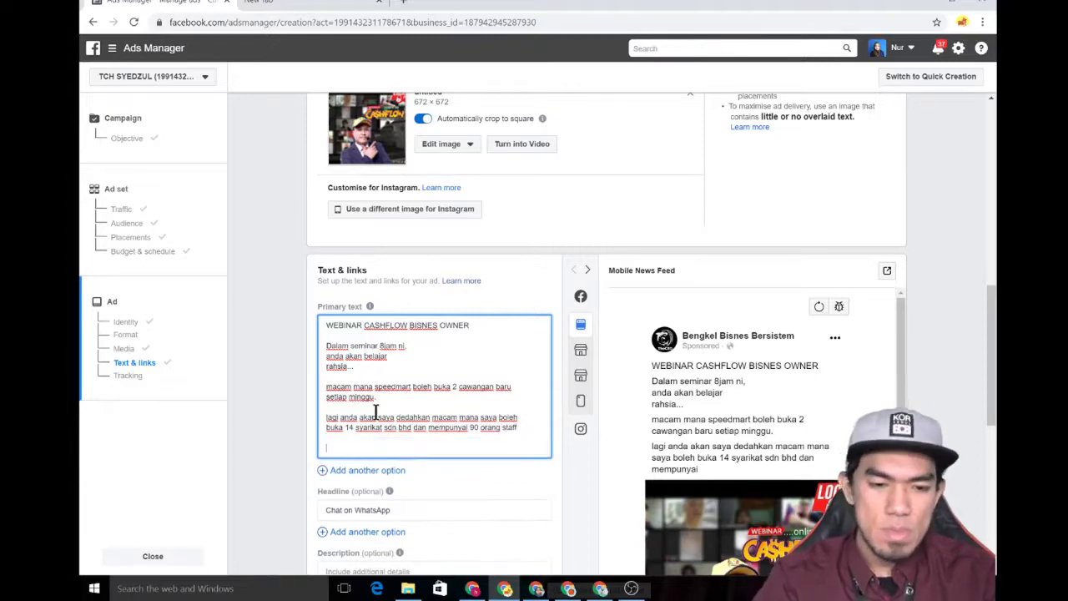
- Add the closing lines 'jika berminat' and 'klik link wasap dibawah sekarang.' to the primary text
{"action": "type", "text": "jika berminat"}
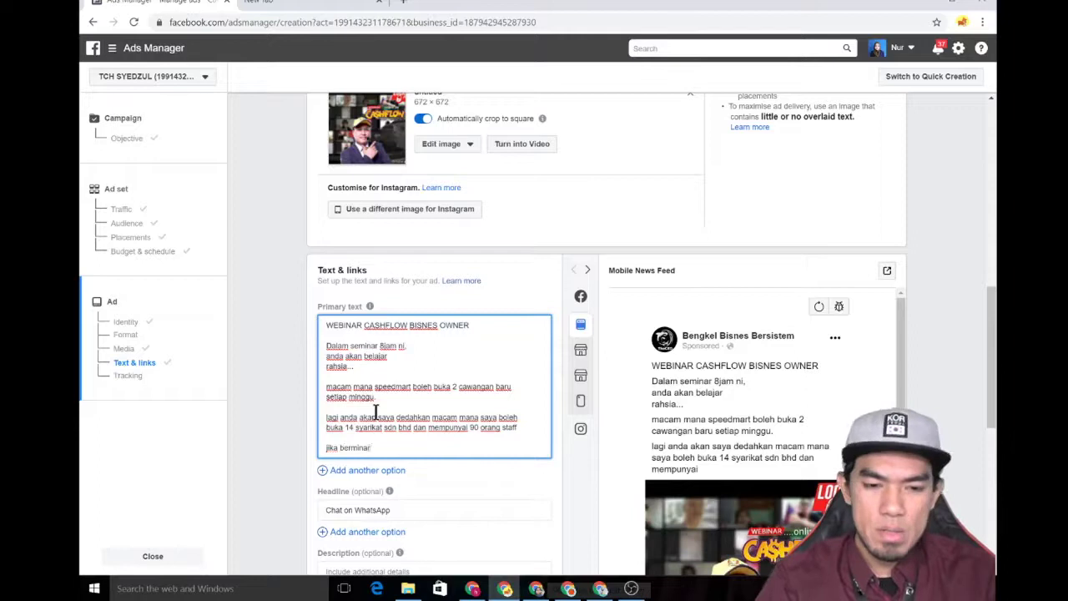
{"action": "key", "text": "BackSpace"}
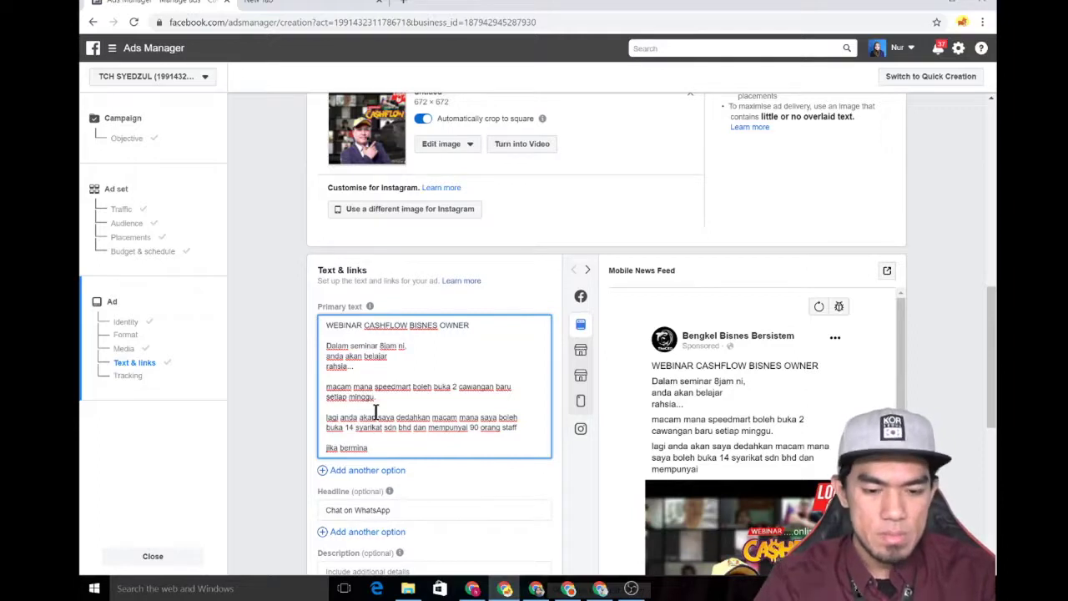
{"action": "type", "text": "t"}
{"action": "key", "text": "Return"}
{"action": "type", "text": "klik li"}
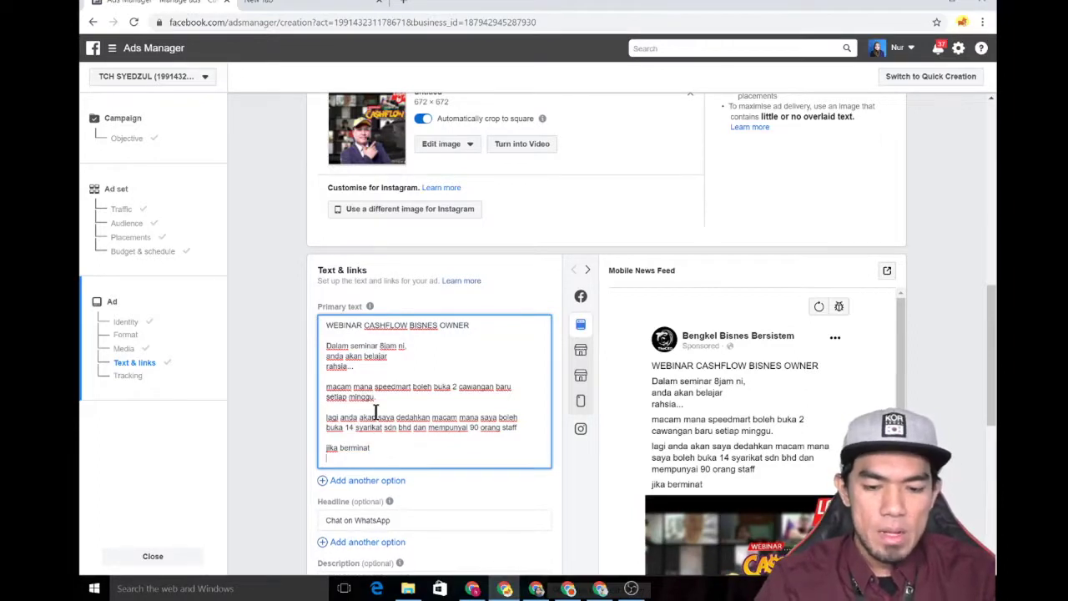
{"action": "type", "text": "nk"}
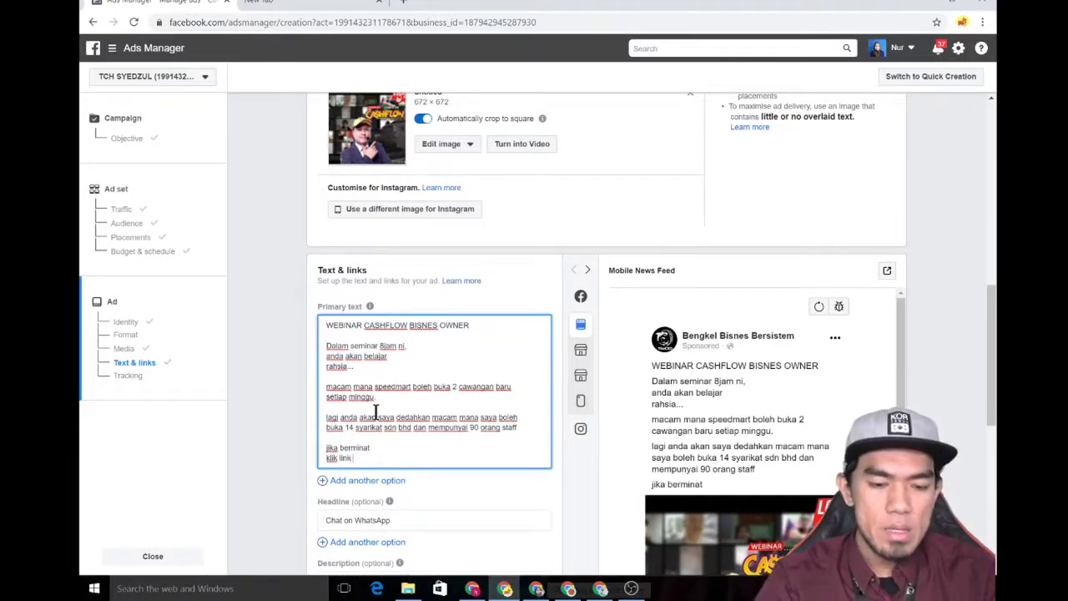
{"action": "type", "text": " wasap dibawa"}
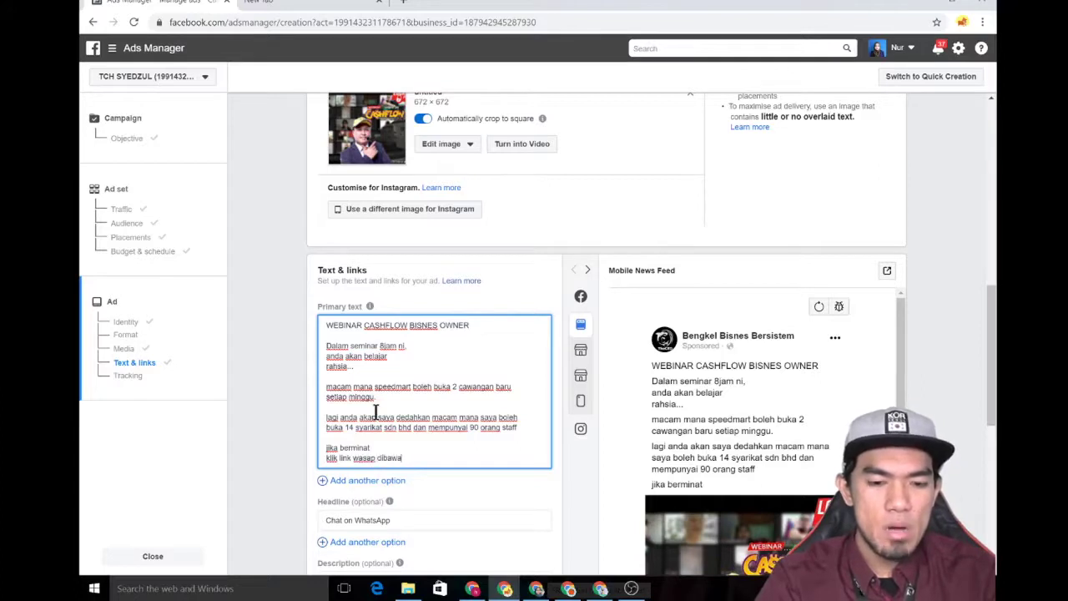
{"action": "type", "text": "h sekarang"}
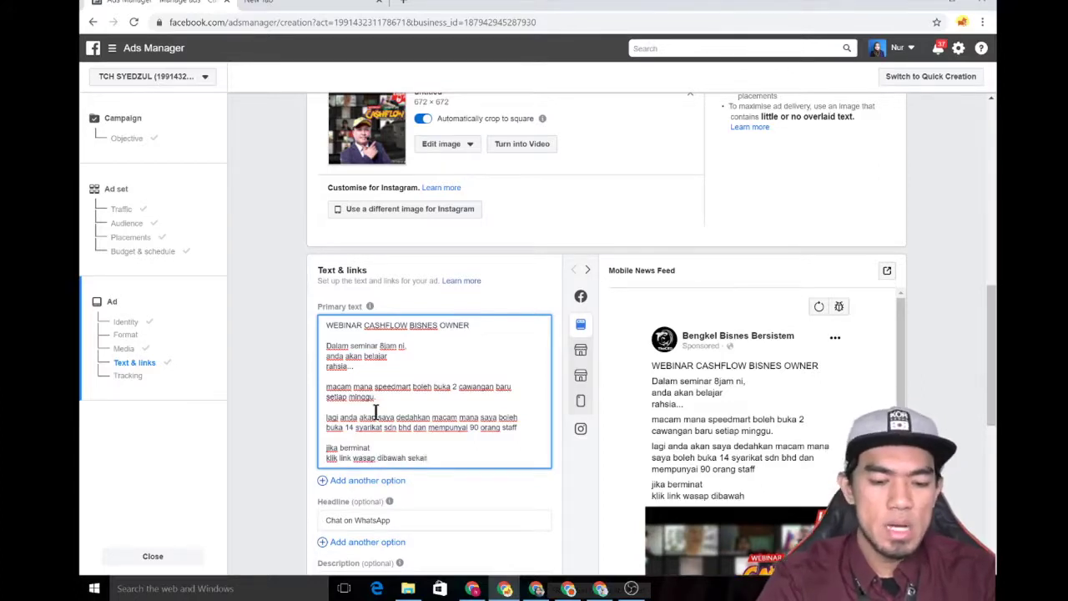
{"action": "type", "text": "."}
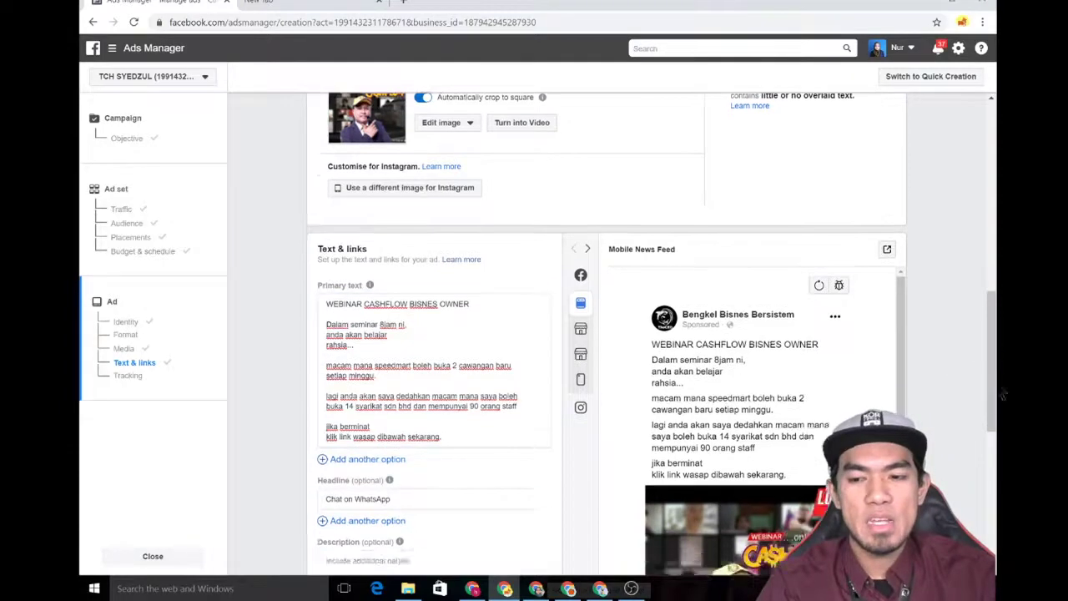
- Add a new last line with a wasap.my link to the WhatsApp phone number
{"action": "scroll", "coordinate": [1001, 350], "scroll_direction": "down", "scroll_amount": 2}
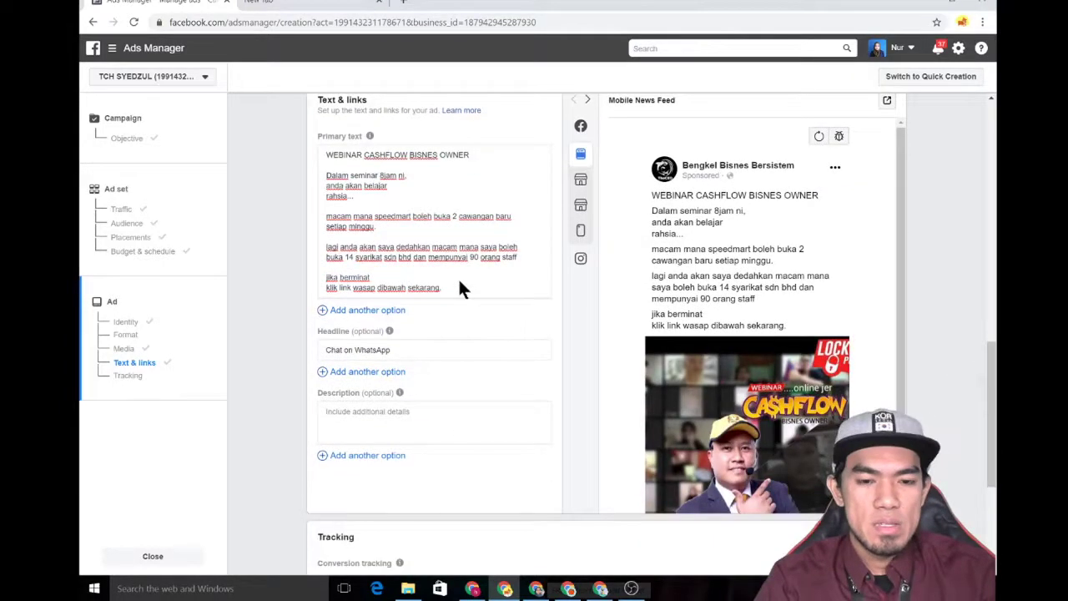
{"action": "double_click", "coordinate": [444, 286]}
{"action": "left_click", "coordinate": [445, 287]}
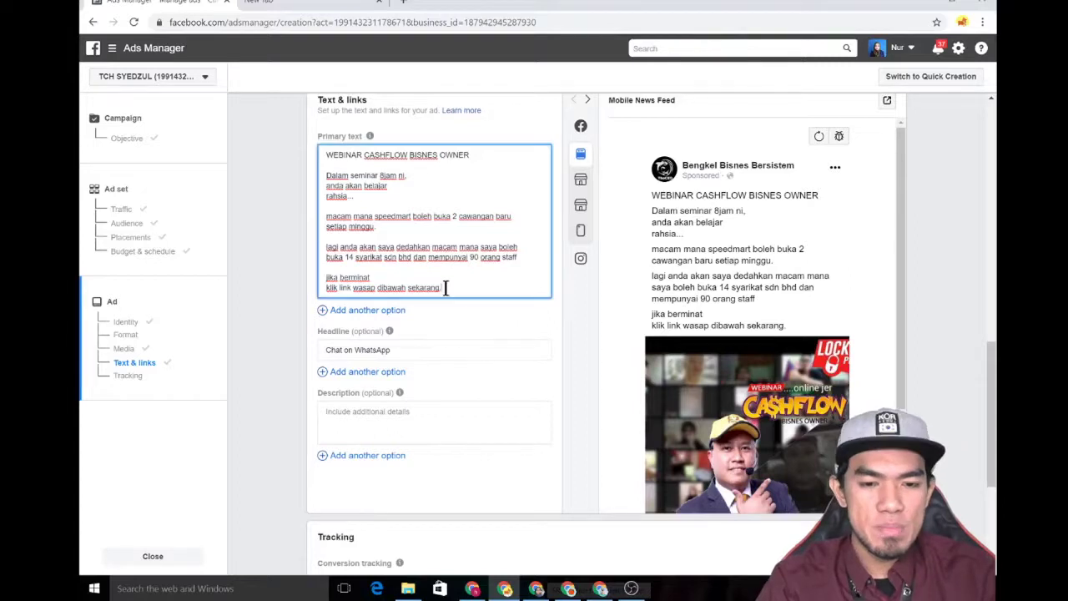
{"action": "key", "text": "Return"}
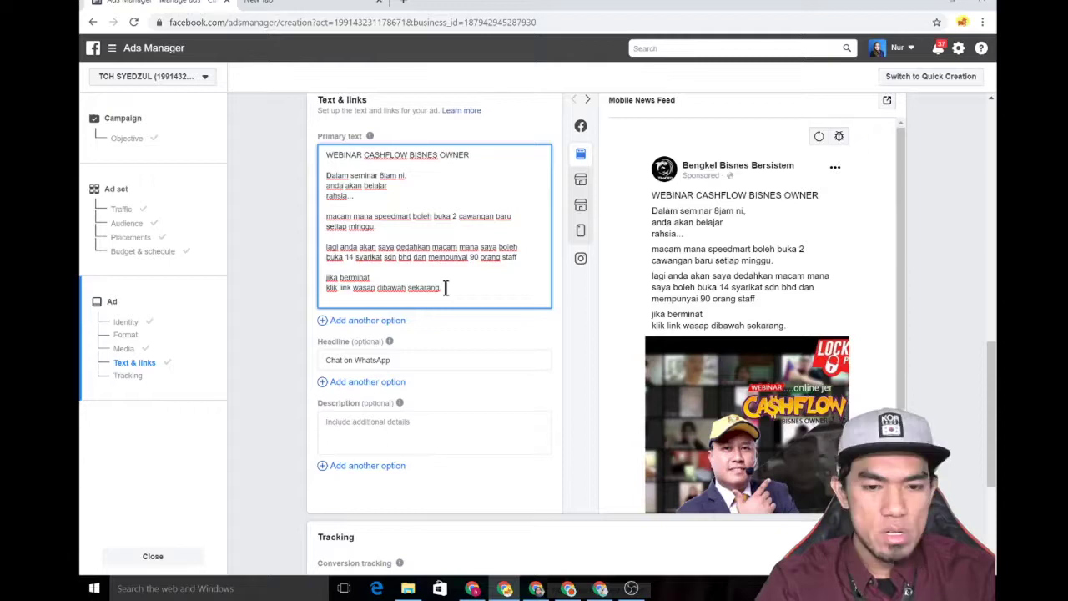
{"action": "type", "text": "wasap"}
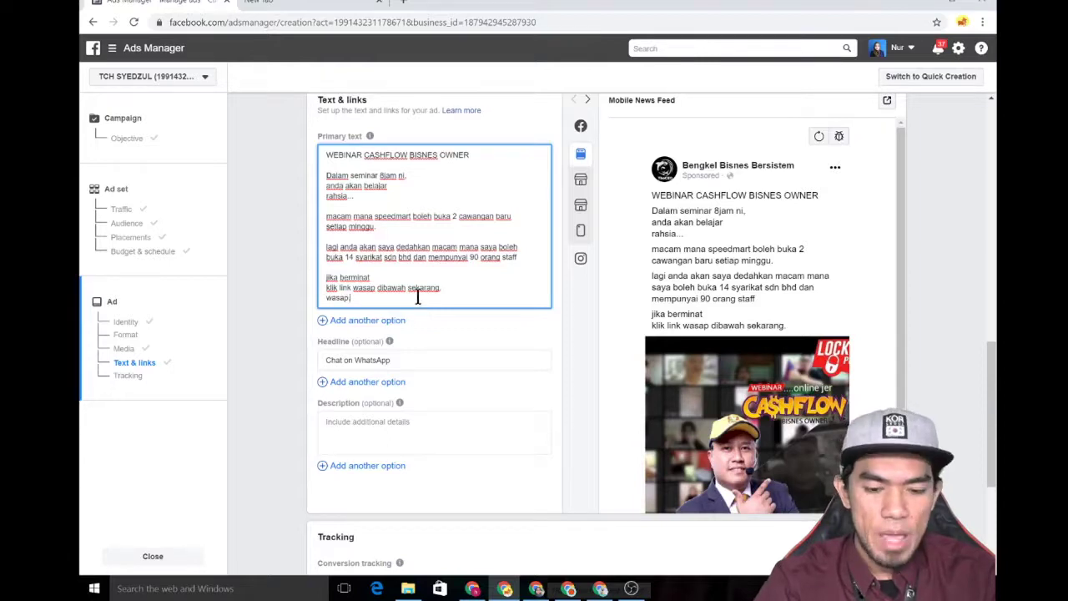
{"action": "type", "text": ".my"}
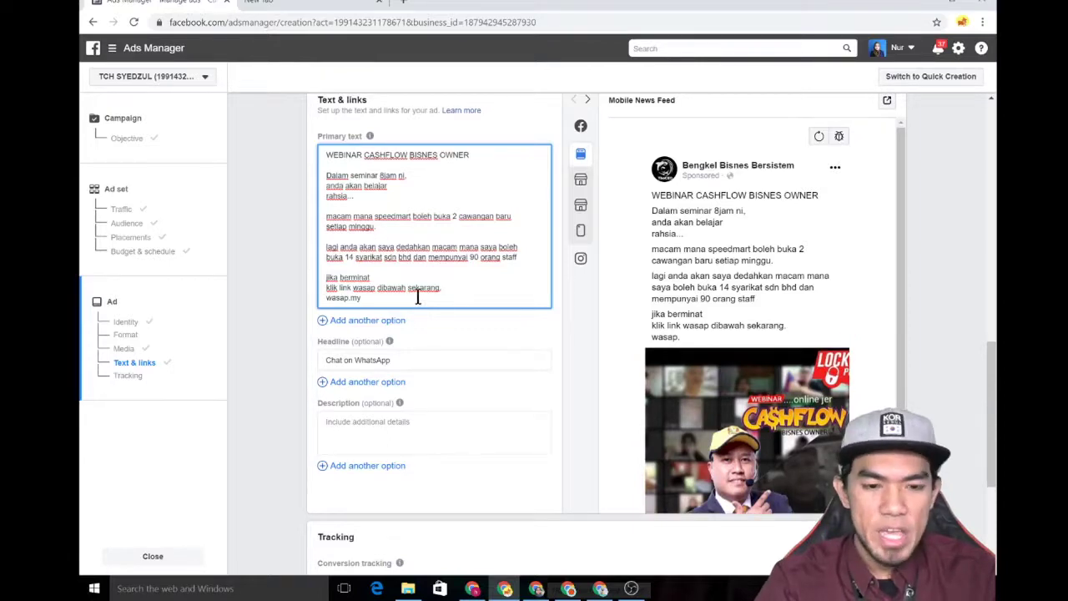
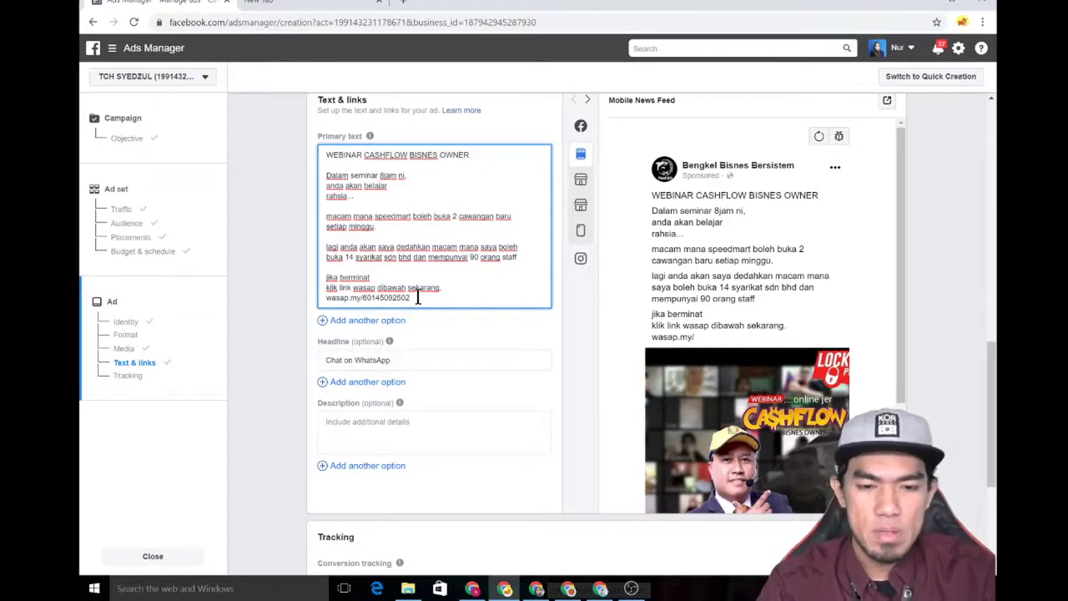
{"action": "triple_click", "coordinate": [410, 360]}
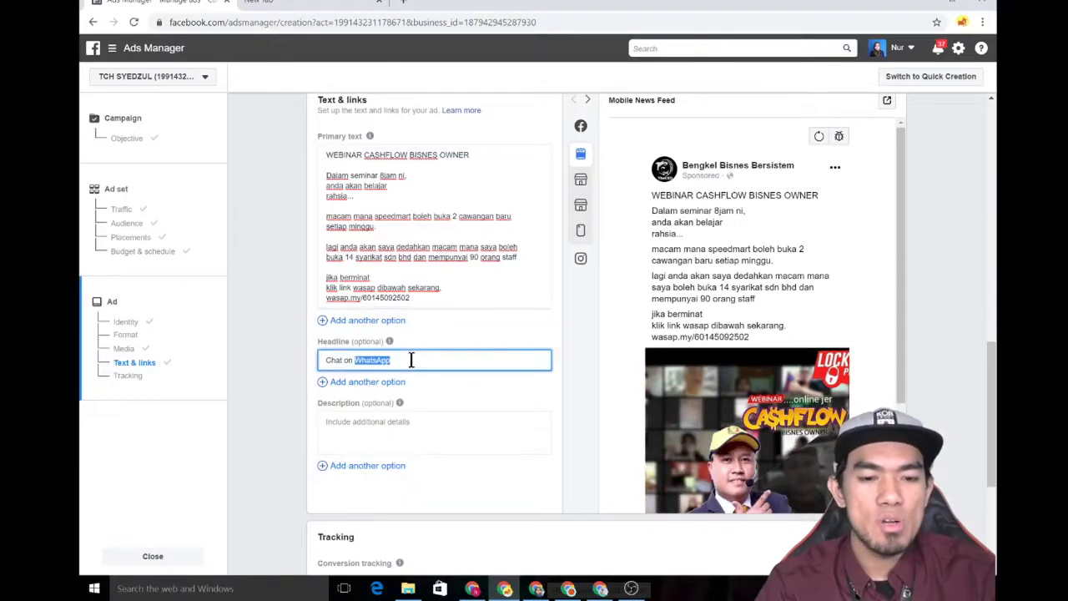
- Change the headline from 'Chat on WhatsApp' to 'wasap sekarang !!!'
{"action": "key", "text": "BackSpace"}
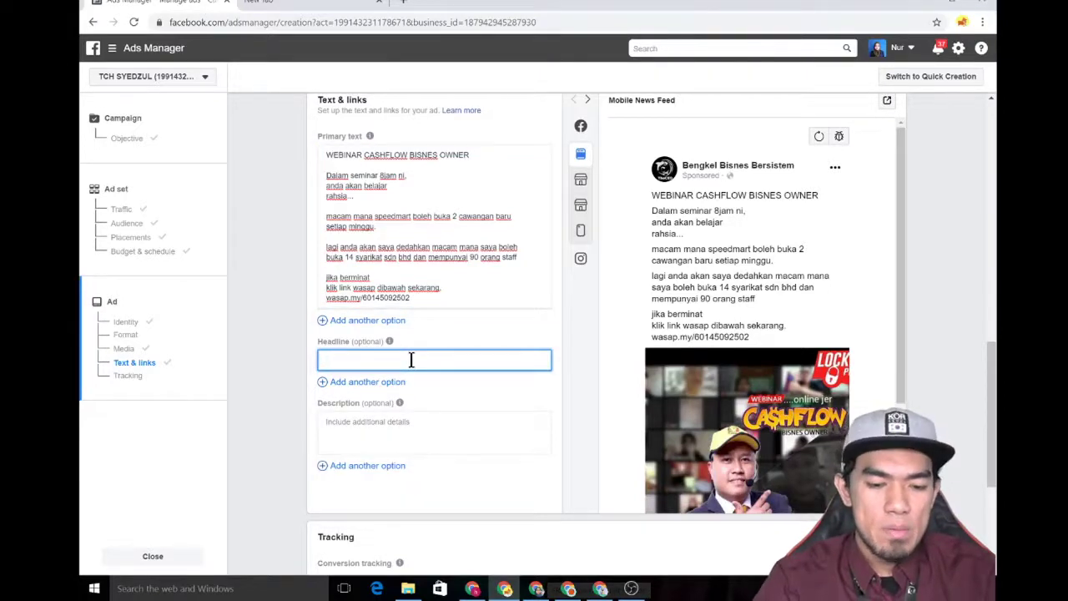
{"action": "type", "text": "wasap sek"}
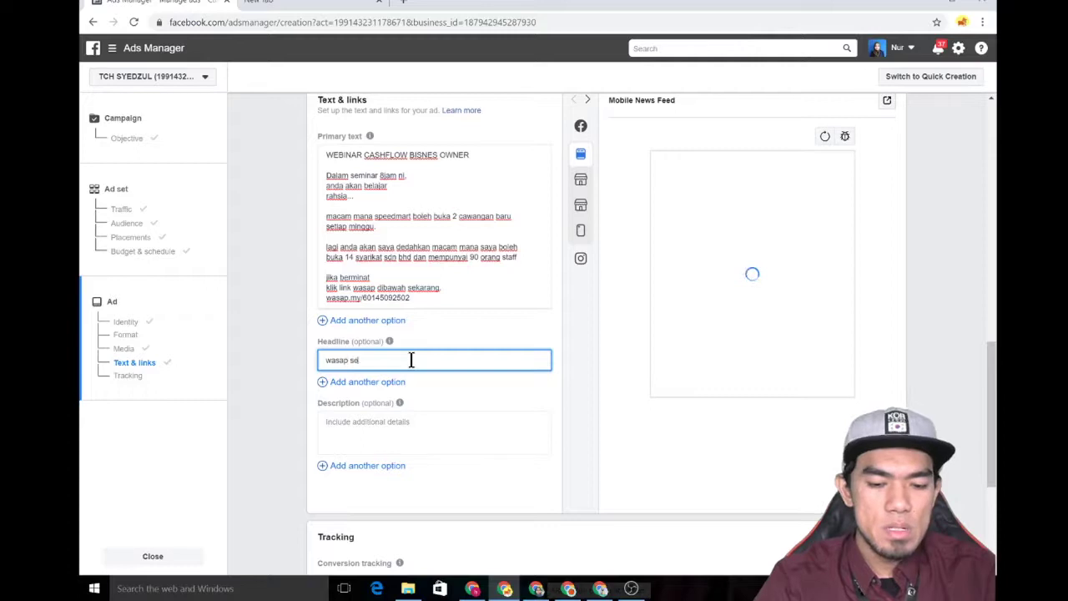
{"action": "type", "text": "arang !!!"}
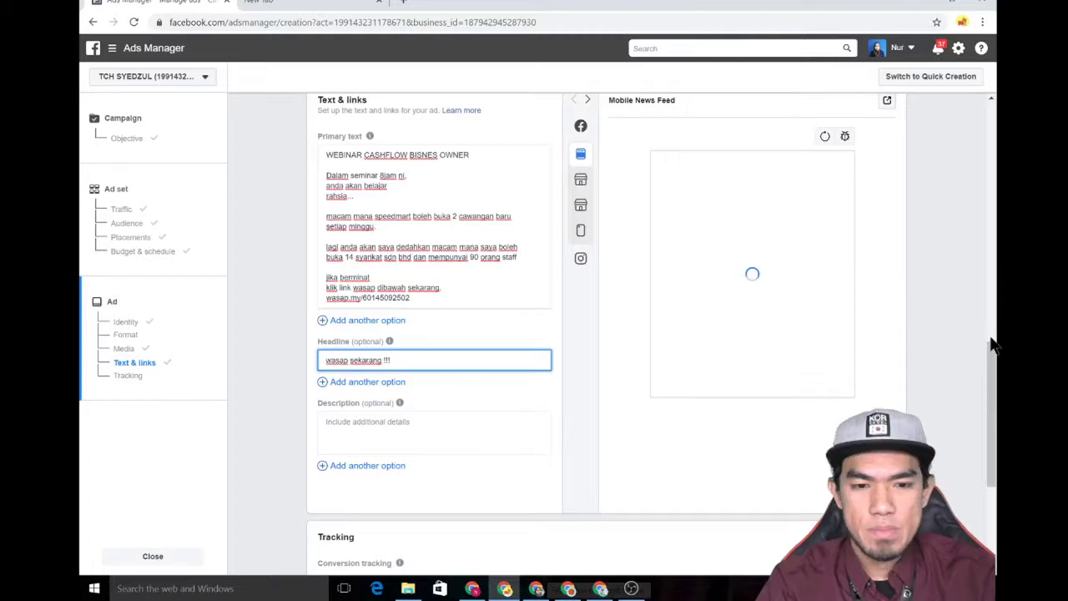
{"action": "left_click", "coordinate": [999, 376]}
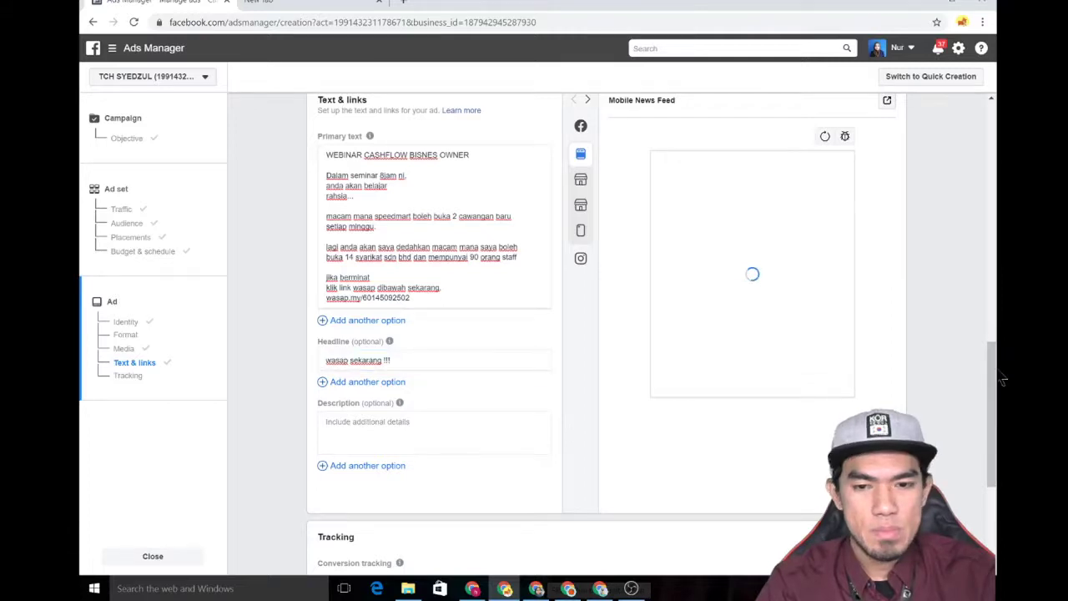
{"action": "left_click_drag", "start_coordinate": [1002, 378], "coordinate": [997, 370]}
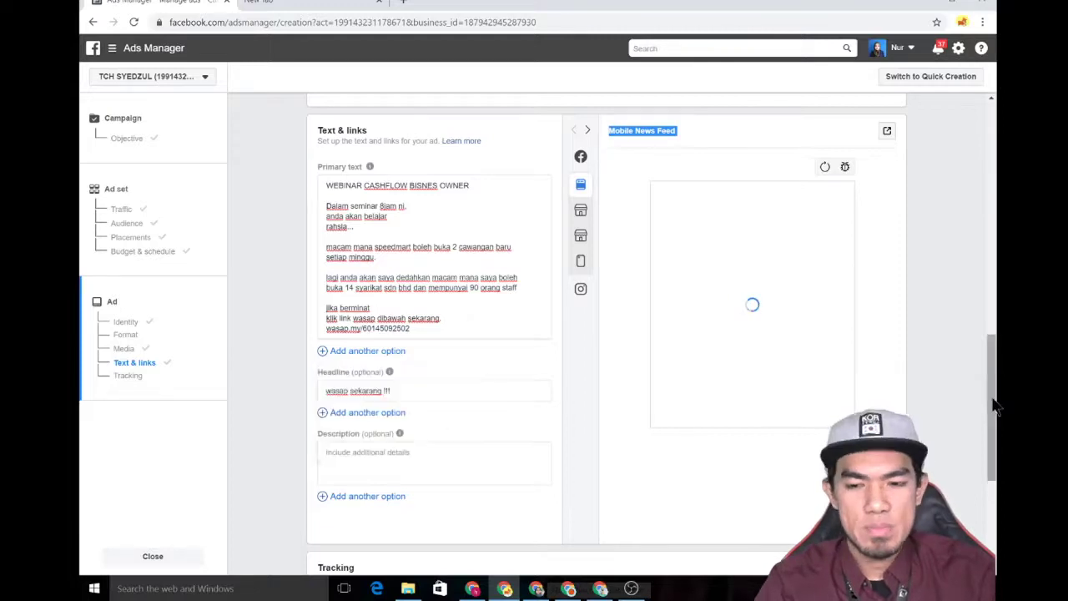
{"action": "scroll", "coordinate": [997, 392], "scroll_direction": "up", "scroll_amount": 2}
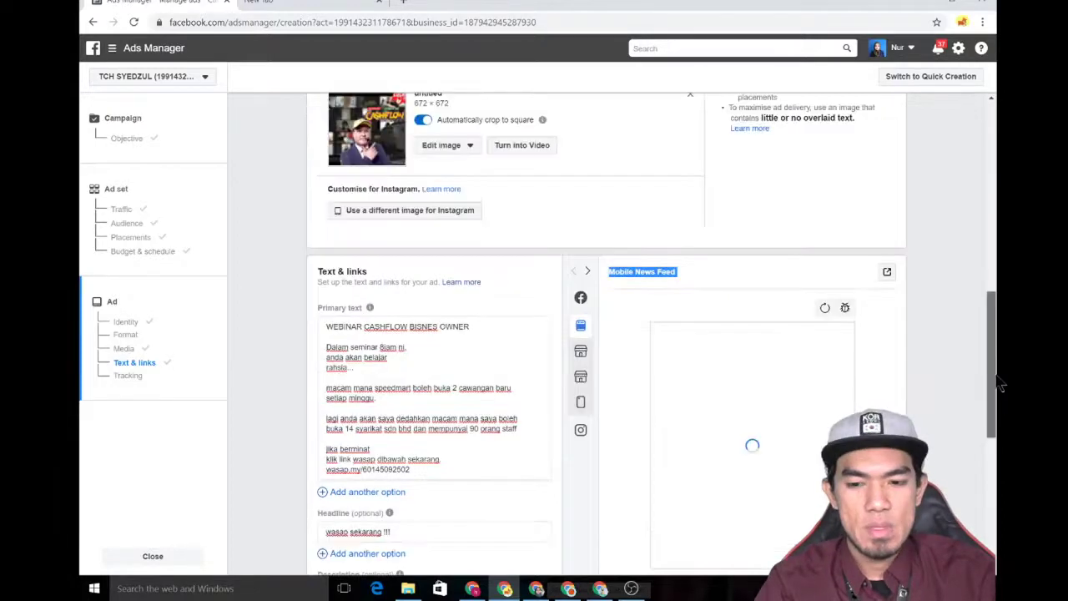
{"action": "scroll", "coordinate": [1001, 392], "scroll_direction": "down", "scroll_amount": 2}
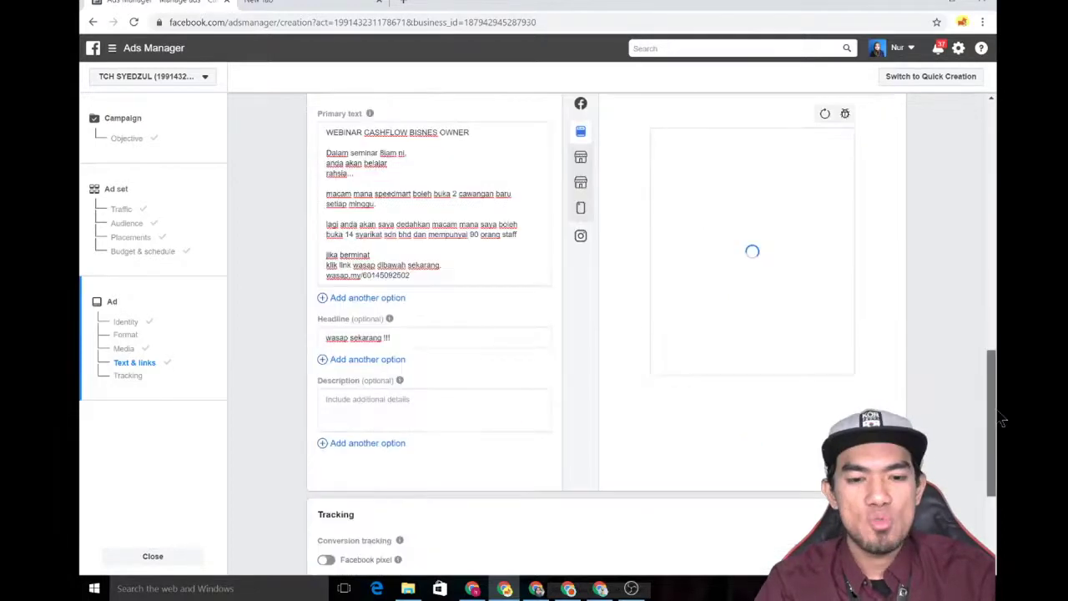
{"action": "left_click", "coordinate": [434, 411]}
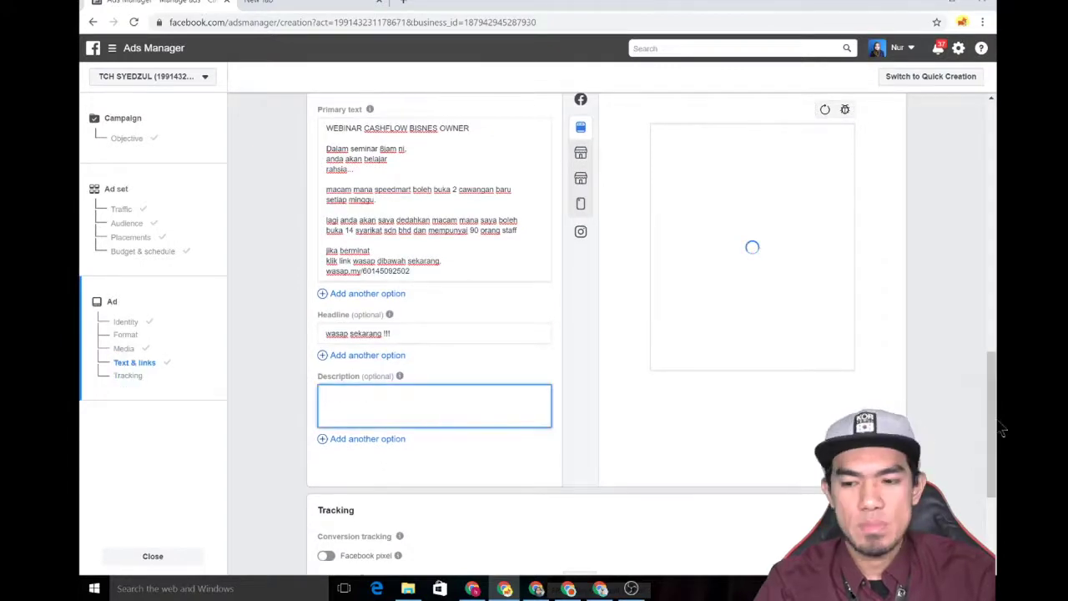
{"action": "left_click_drag", "start_coordinate": [1002, 430], "coordinate": [1001, 384]}
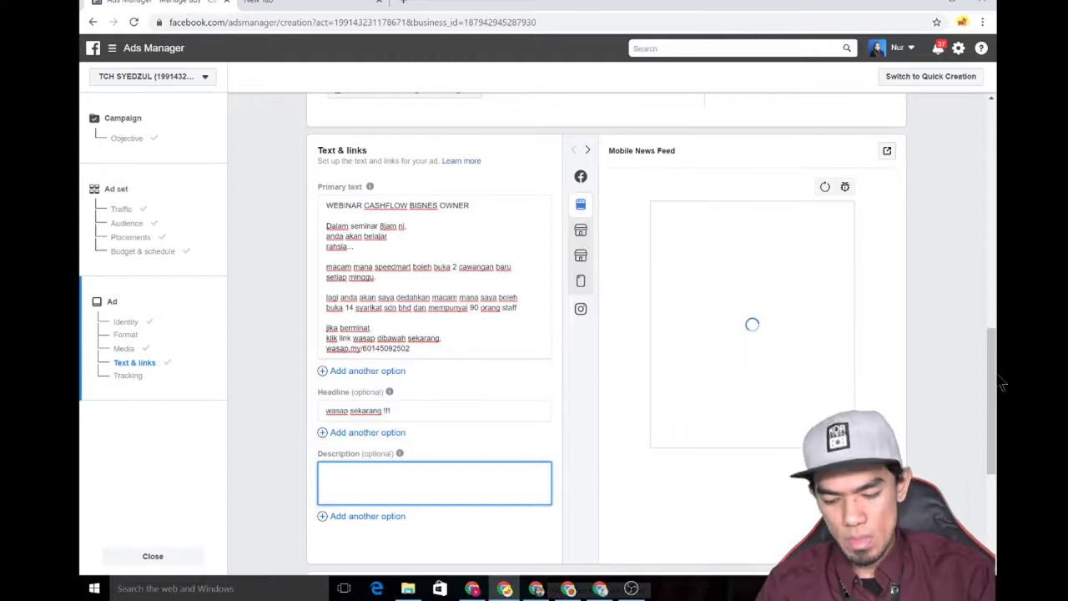
{"action": "left_click_drag", "start_coordinate": [1001, 384], "coordinate": [1001, 483]}
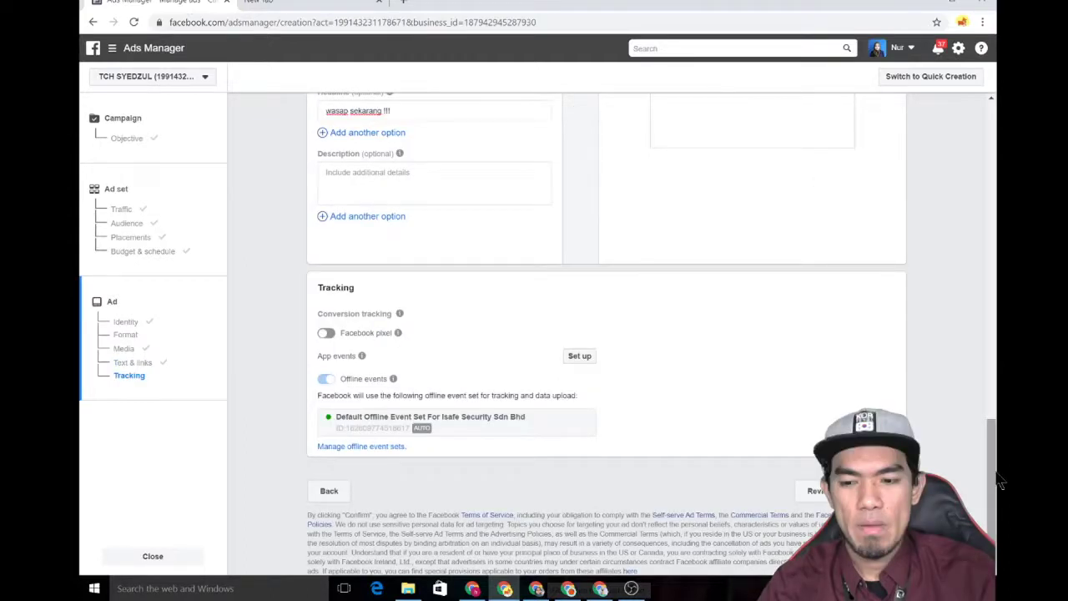
{"action": "left_click_drag", "start_coordinate": [1001, 482], "coordinate": [1002, 406]}
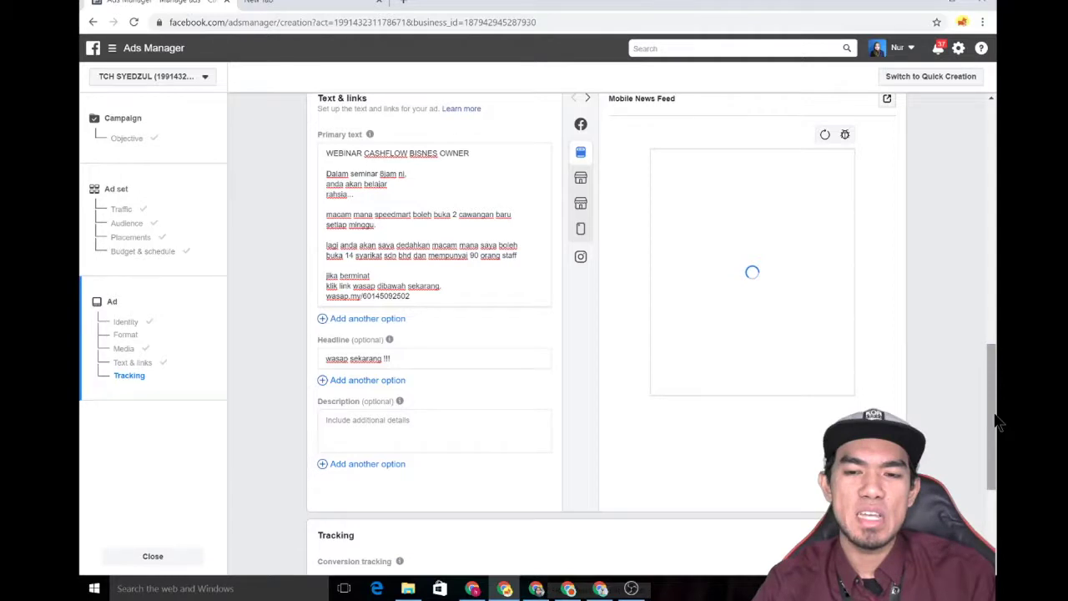
{"action": "left_click_drag", "start_coordinate": [999, 423], "coordinate": [999, 496]}
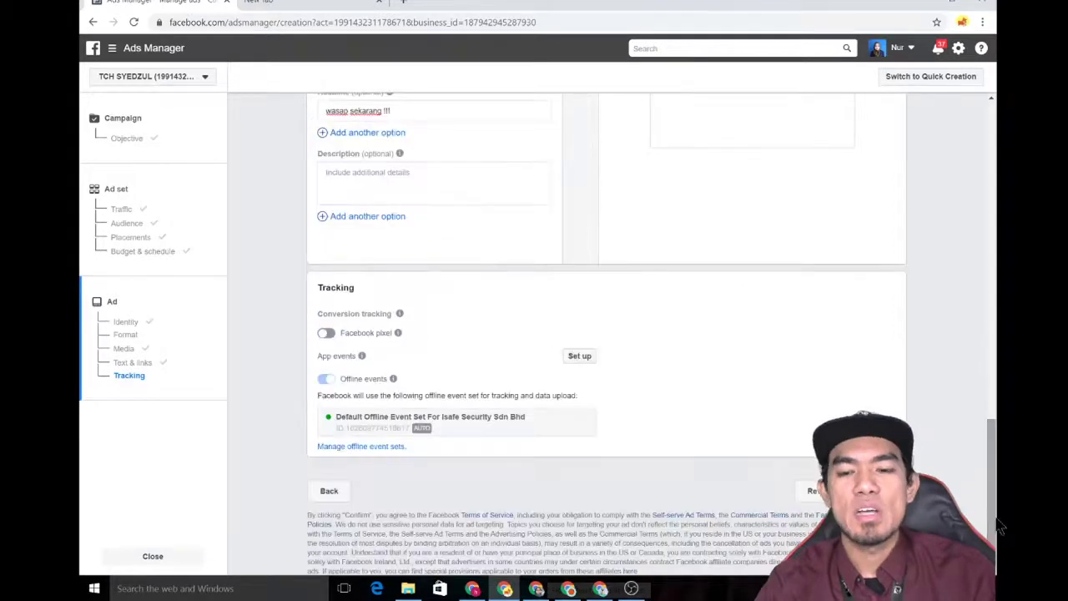